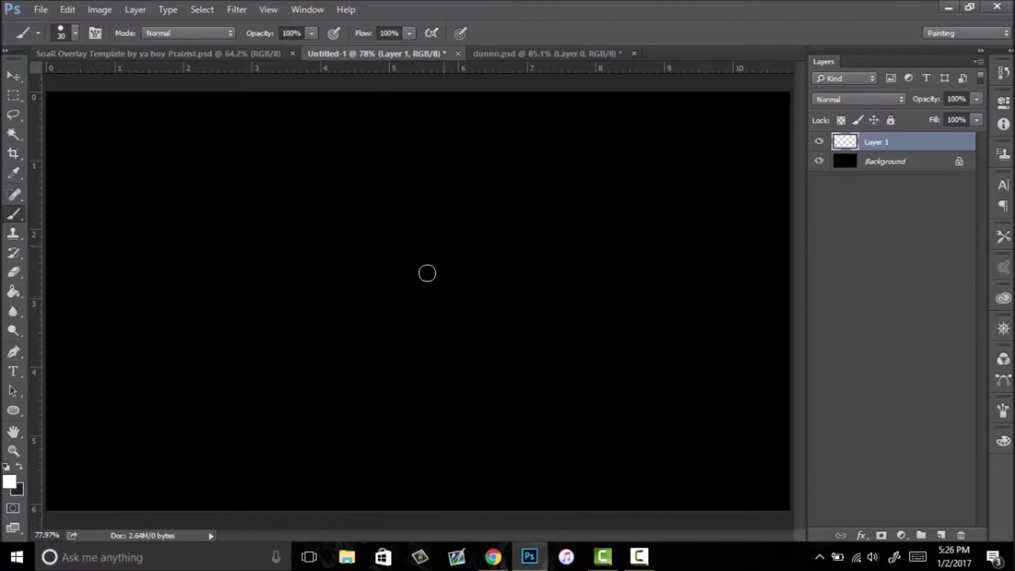
# Zoom out on the black canvas, paint and undo a Brush test stroke, then show the brush presets.
pyautogui.click(14, 450)
pyautogui.scroll(-3, 337, 317)
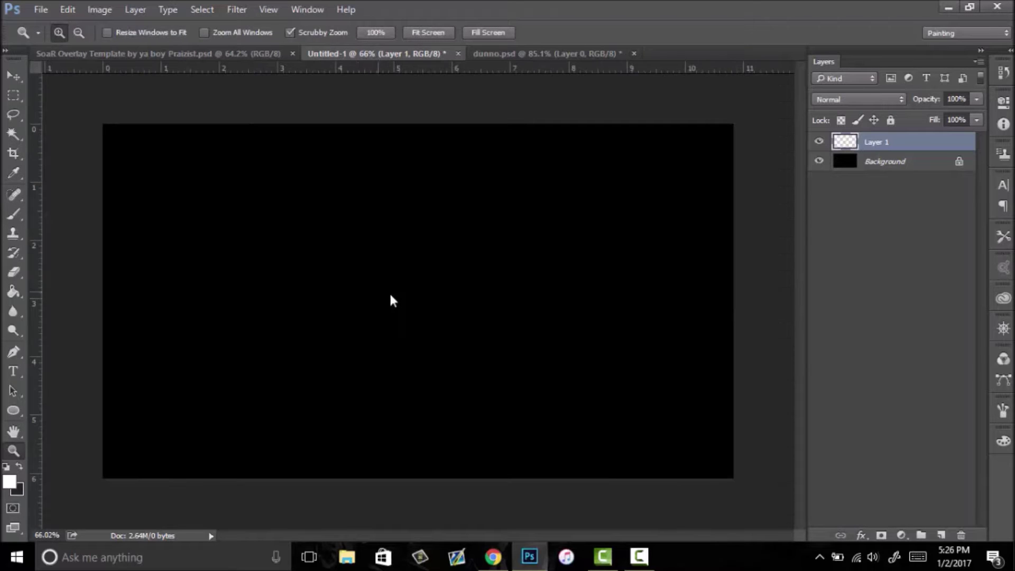
pyautogui.press('b')
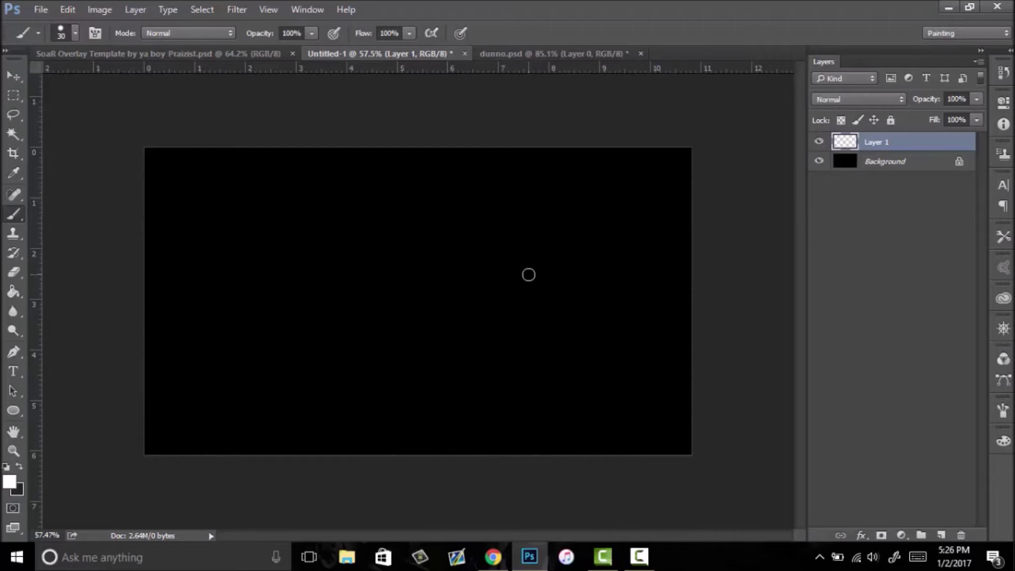
pyautogui.moveTo(325, 263)
pyautogui.mouseDown()
pyautogui.moveTo(451, 297)
pyautogui.moveTo(623, 263)
pyautogui.mouseUp()
pyautogui.hotkey('ctrl', 'z')
pyautogui.click(76, 33)
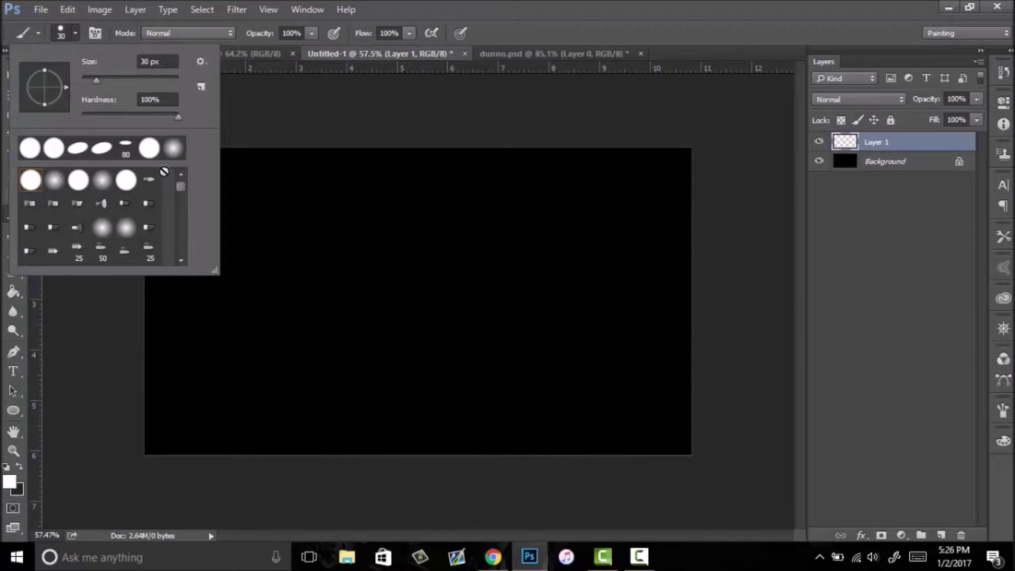
# Choose the hard round brush preset and reduce its Brush Tip Shape spacing to 6%.
pyautogui.click(30, 182)
pyautogui.moveTo(283, 268)
pyautogui.mouseDown()
pyautogui.moveTo(445, 281)
pyautogui.moveTo(561, 276)
pyautogui.mouseUp()
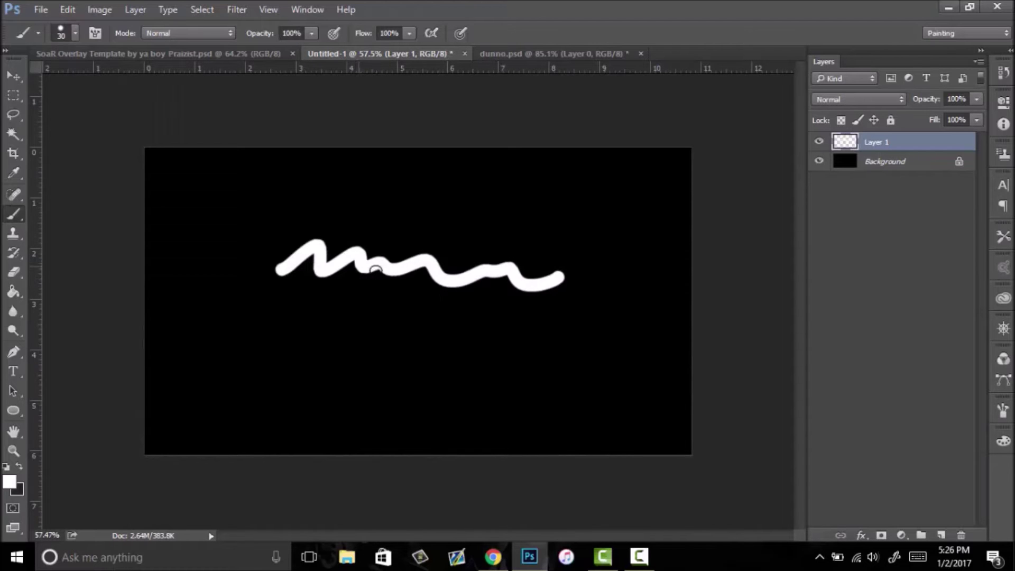
pyautogui.click(1001, 412)
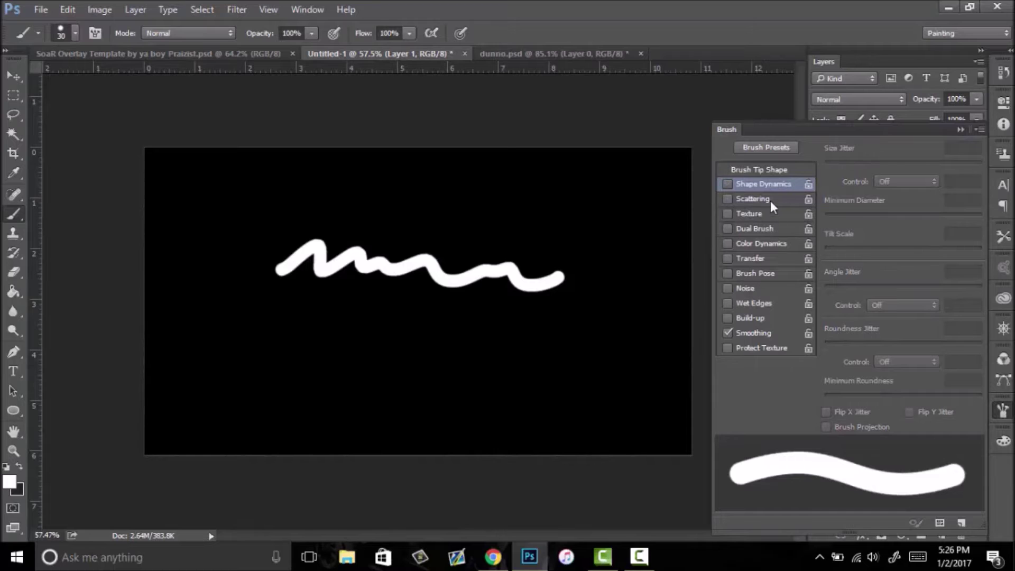
pyautogui.click(765, 170)
pyautogui.moveTo(844, 392); pyautogui.dragTo(829, 399)
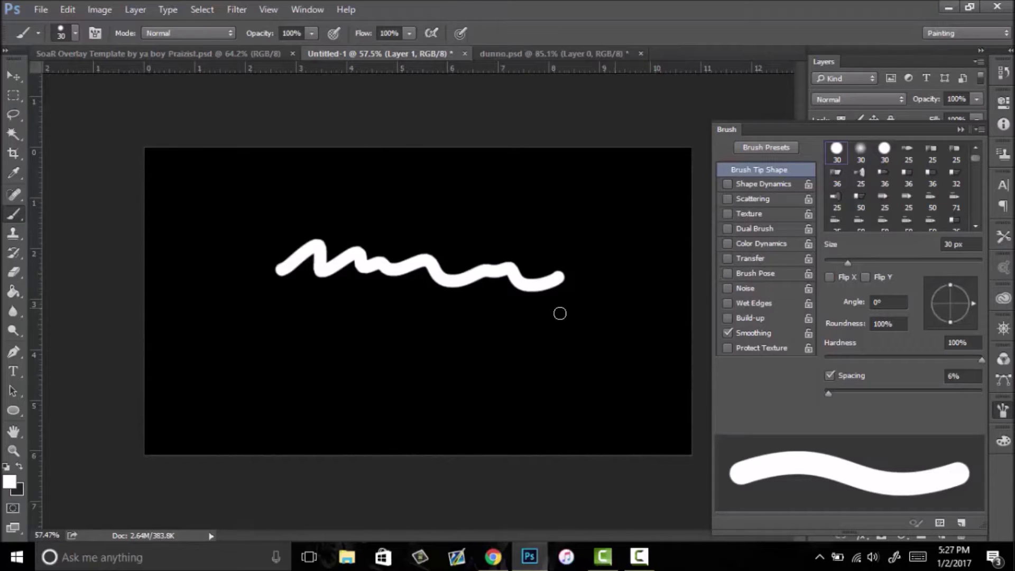
# Test the smoother stroke, step back to clear the canvas, and enable Shape Dynamics.
pyautogui.moveTo(318, 353)
pyautogui.mouseDown()
pyautogui.moveTo(353, 361)
pyautogui.moveTo(496, 331)
pyautogui.mouseUp()
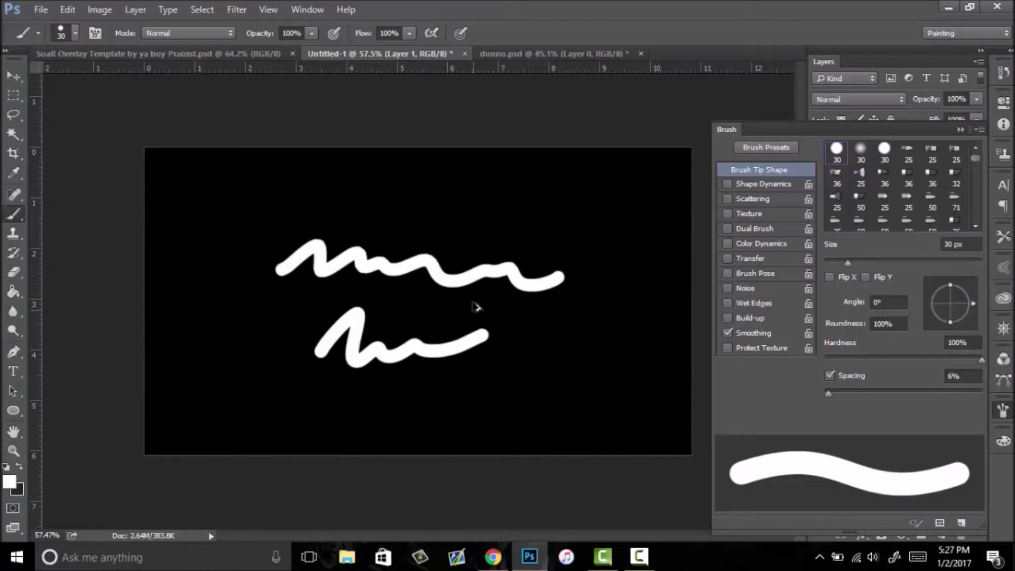
pyautogui.press('Delete')
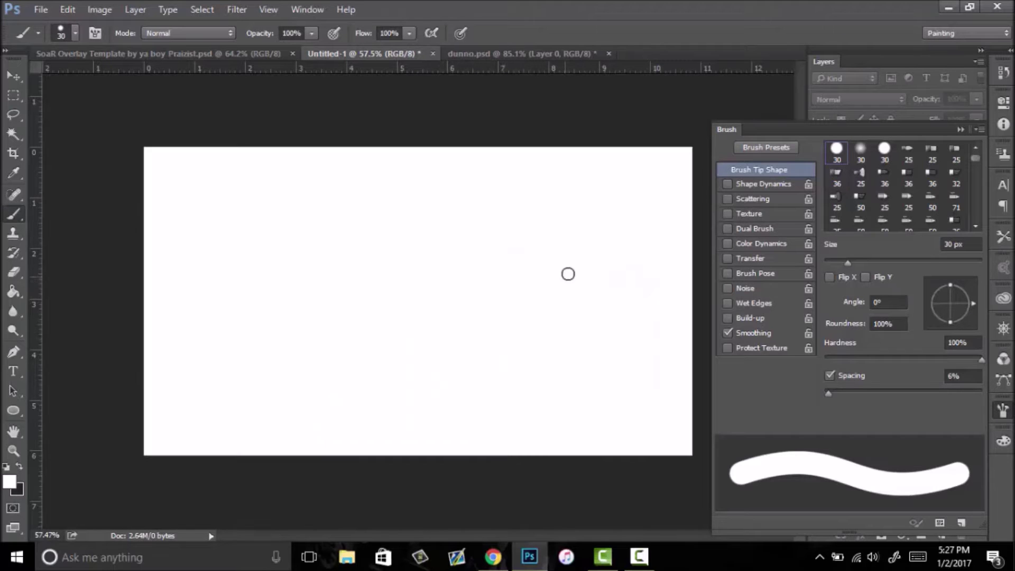
pyautogui.click(68, 9)
pyautogui.click(122, 9)
pyautogui.click(67, 9)
pyautogui.click(67, 9)
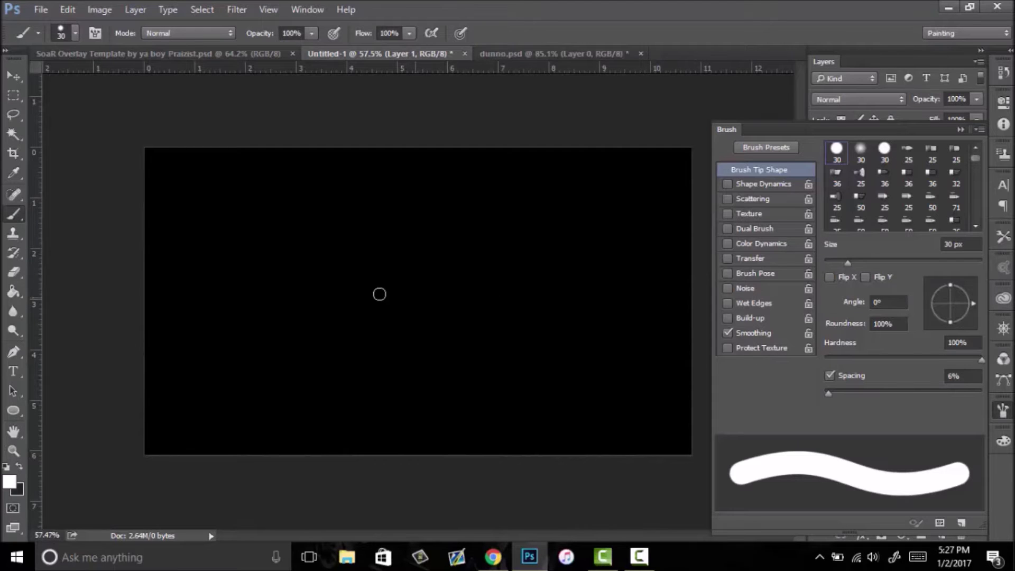
pyautogui.click(758, 184)
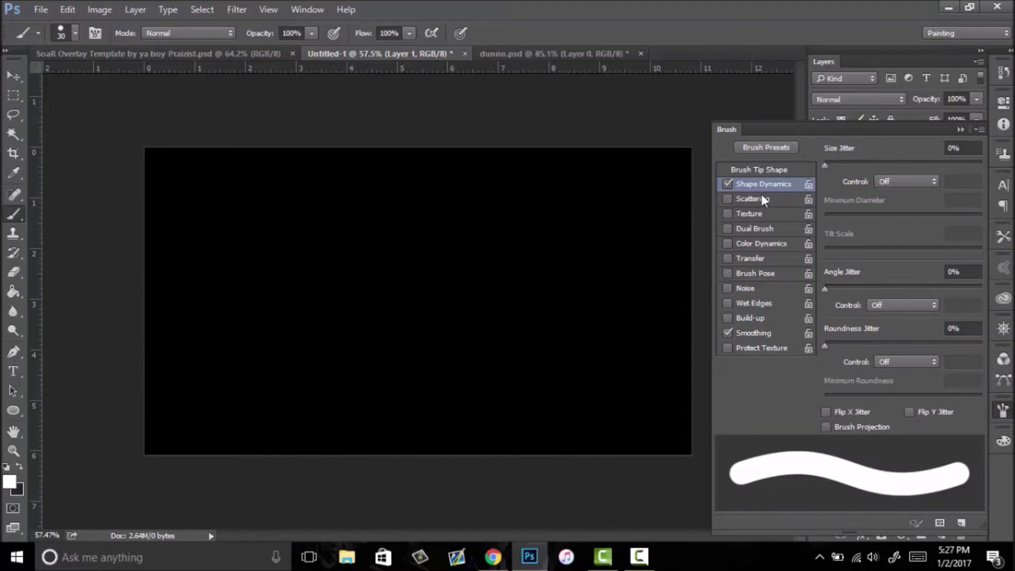
# Set Size Jitter control to Pen Pressure and try two tapered strokes, undoing each.
pyautogui.click(917, 187)
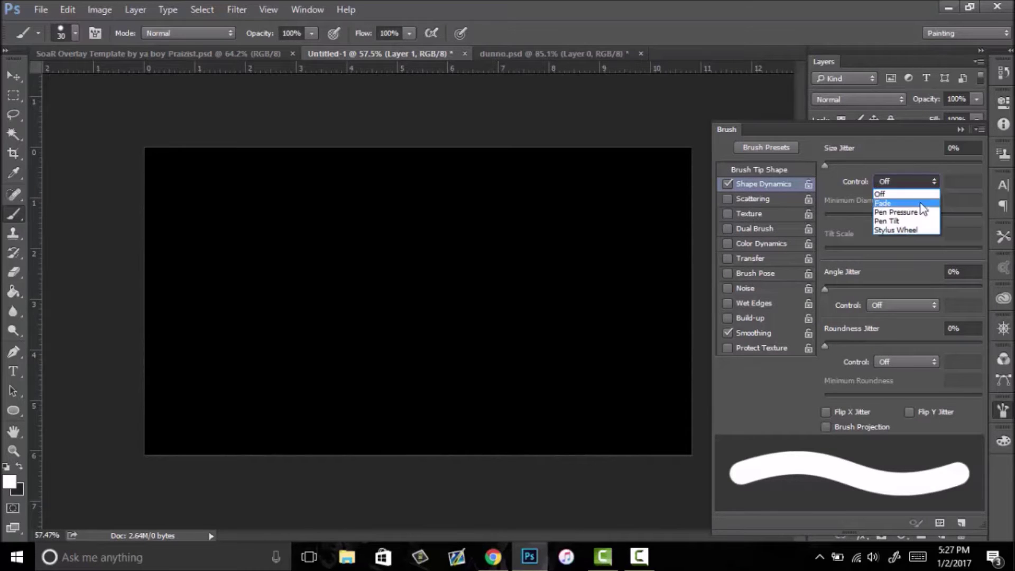
pyautogui.click(915, 211)
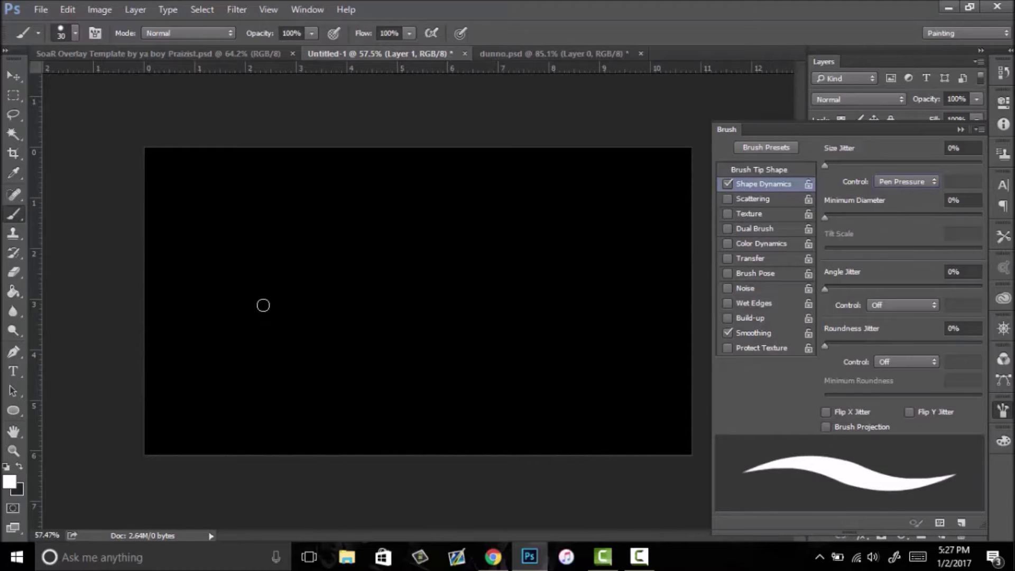
pyautogui.moveTo(264, 306)
pyautogui.mouseDown()
pyautogui.moveTo(377, 340)
pyautogui.moveTo(383, 253)
pyautogui.moveTo(499, 263)
pyautogui.moveTo(587, 193)
pyautogui.mouseUp()
pyautogui.hotkey('ctrl', 'z')
pyautogui.moveTo(308, 282)
pyautogui.mouseDown()
pyautogui.moveTo(353, 269)
pyautogui.moveTo(483, 191)
pyautogui.moveTo(523, 186)
pyautogui.mouseUp()
pyautogui.hotkey('ctrl', 'z')
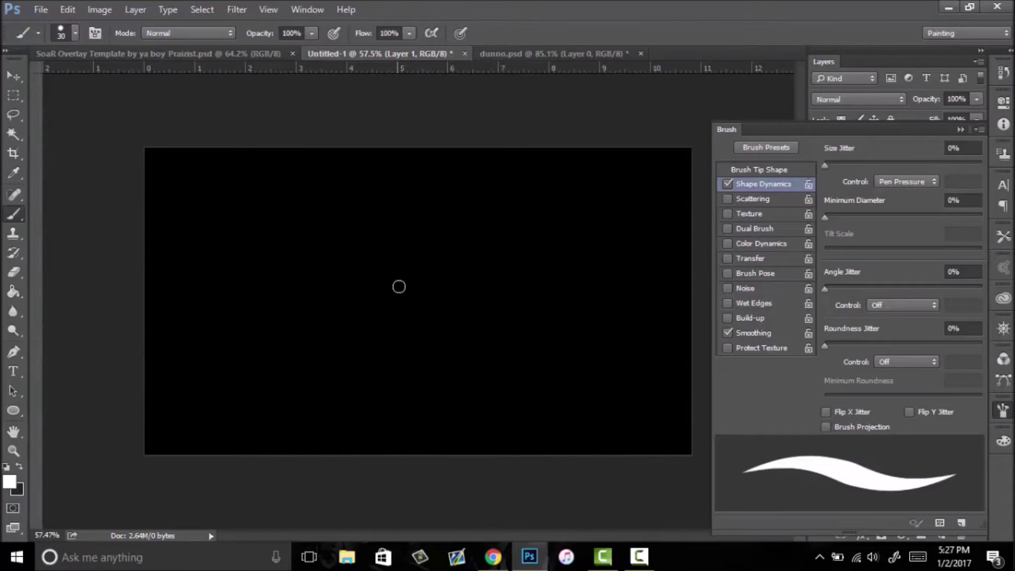
# Write a test signature, step back to clear it, and return to Brush Tip Shape.
pyautogui.moveTo(341, 272); pyautogui.dragTo(351, 351)
pyautogui.moveTo(293, 215)
pyautogui.mouseDown()
pyautogui.moveTo(405, 294)
pyautogui.moveTo(658, 230)
pyautogui.mouseUp()
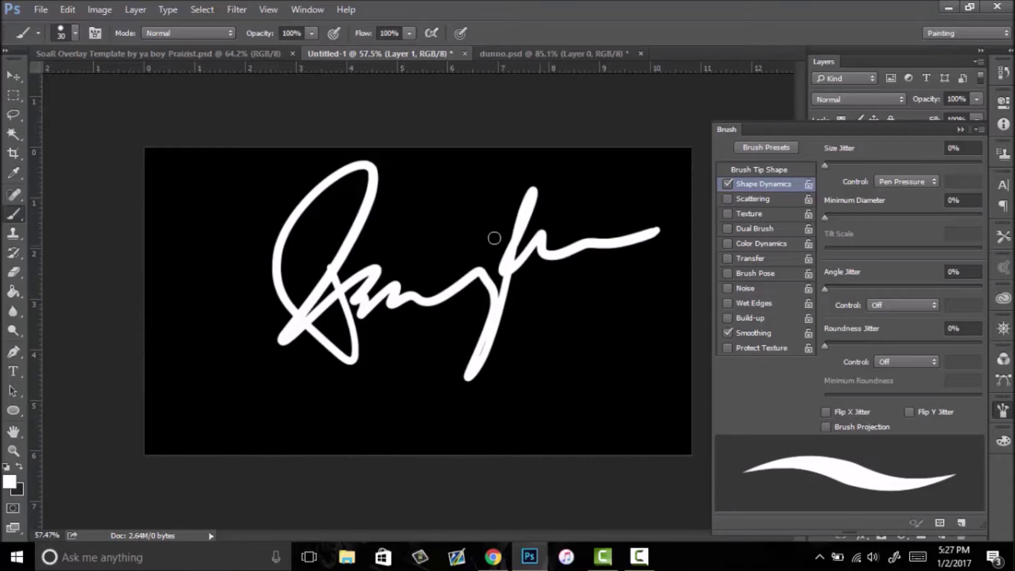
pyautogui.press('Delete')
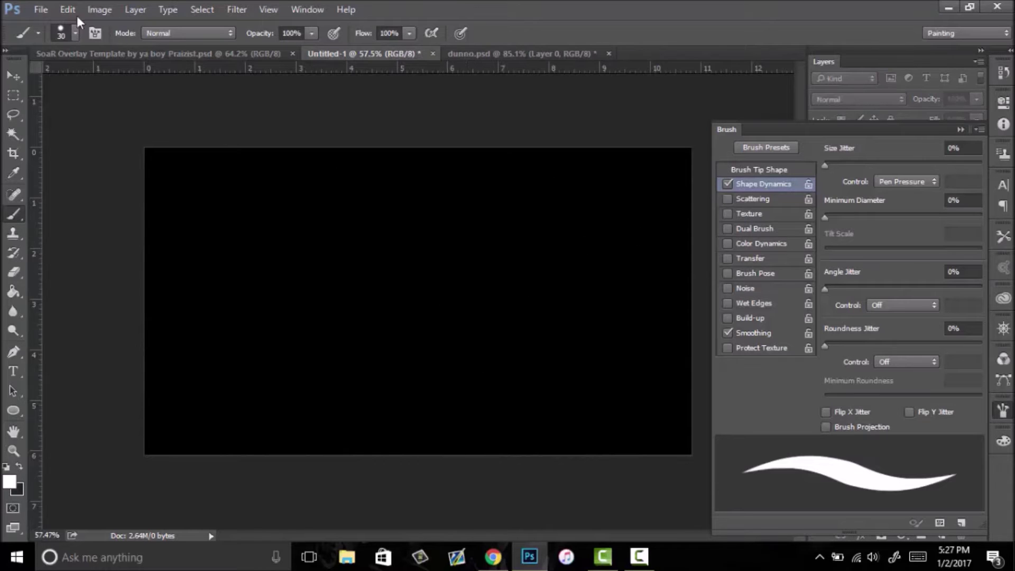
pyautogui.click(72, 9)
pyautogui.click(105, 33)
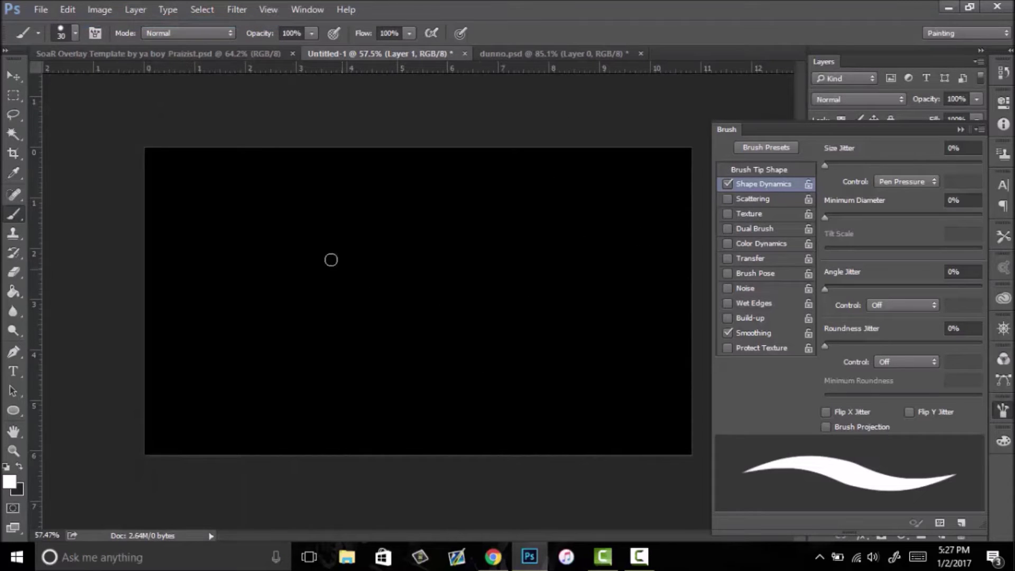
pyautogui.click(766, 171)
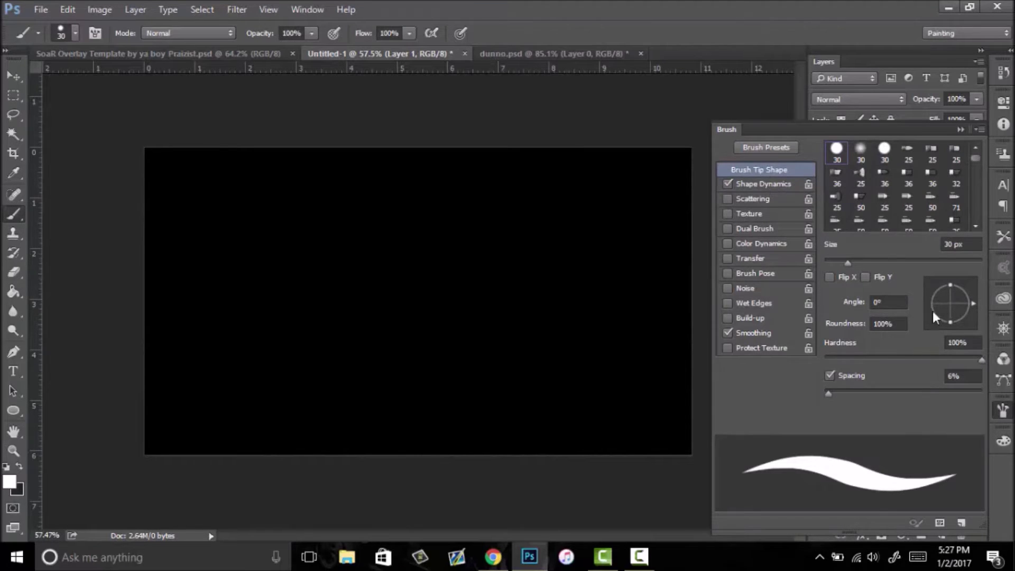
# Flatten the brush tip to 28% roundness and try several letter test strokes.
pyautogui.moveTo(950, 285)
pyautogui.mouseDown()
pyautogui.moveTo(949, 297)
pyautogui.moveTo(965, 287)
pyautogui.mouseUp()
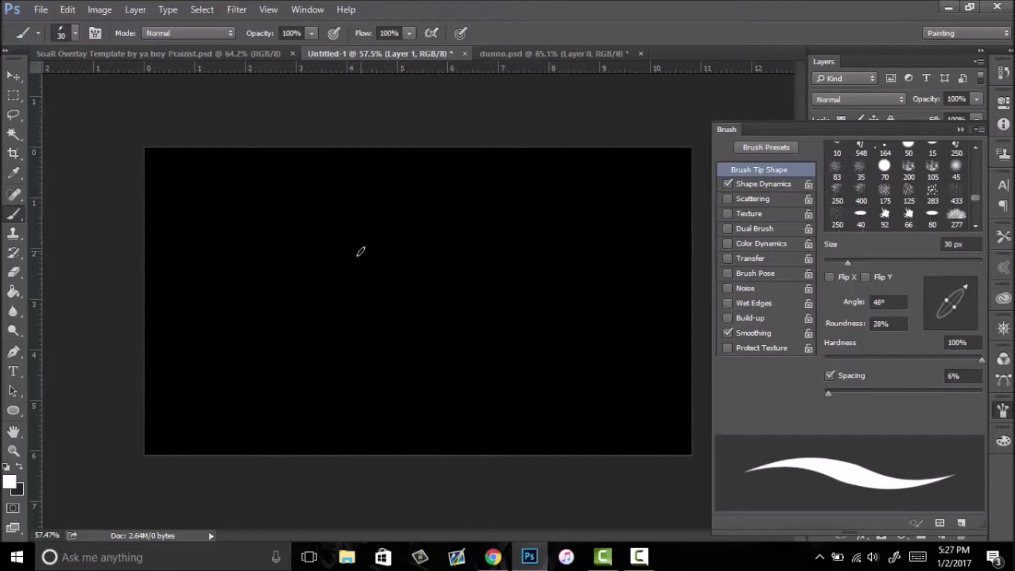
pyautogui.moveTo(357, 234)
pyautogui.mouseDown()
pyautogui.moveTo(498, 299)
pyautogui.moveTo(492, 288)
pyautogui.mouseUp()
pyautogui.hotkey('ctrl', 'z')
pyautogui.moveTo(341, 214)
pyautogui.mouseDown()
pyautogui.moveTo(384, 297)
pyautogui.moveTo(612, 237)
pyautogui.mouseUp()
pyautogui.press('Delete')
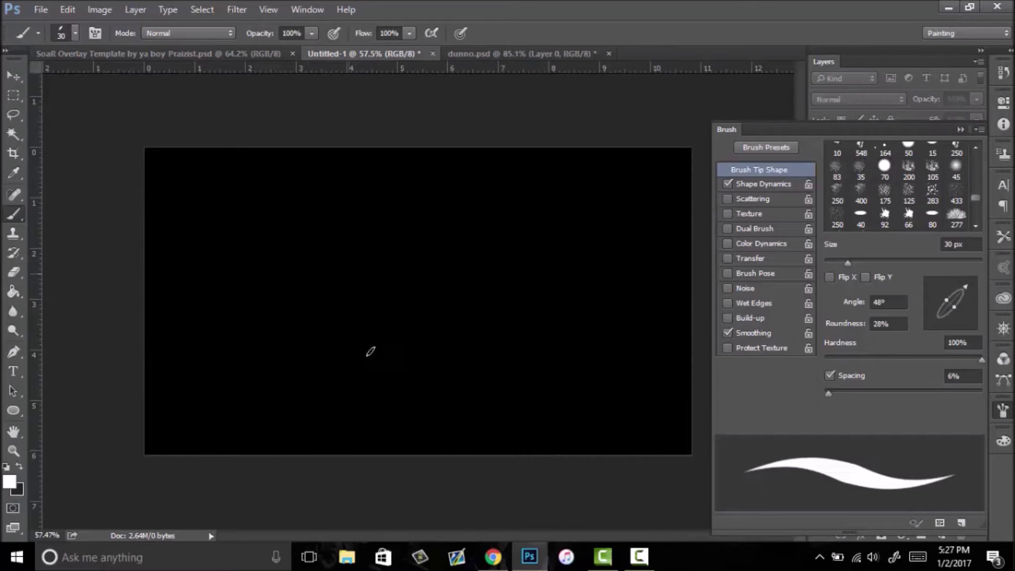
pyautogui.moveTo(307, 218)
pyautogui.mouseDown()
pyautogui.moveTo(555, 302)
pyautogui.moveTo(577, 290)
pyautogui.mouseUp()
pyautogui.press('Delete')
pyautogui.moveTo(336, 210); pyautogui.dragTo(452, 311)
pyautogui.moveTo(305, 253)
pyautogui.mouseDown()
pyautogui.moveTo(434, 351)
pyautogui.moveTo(483, 305)
pyautogui.moveTo(595, 239)
pyautogui.mouseUp()
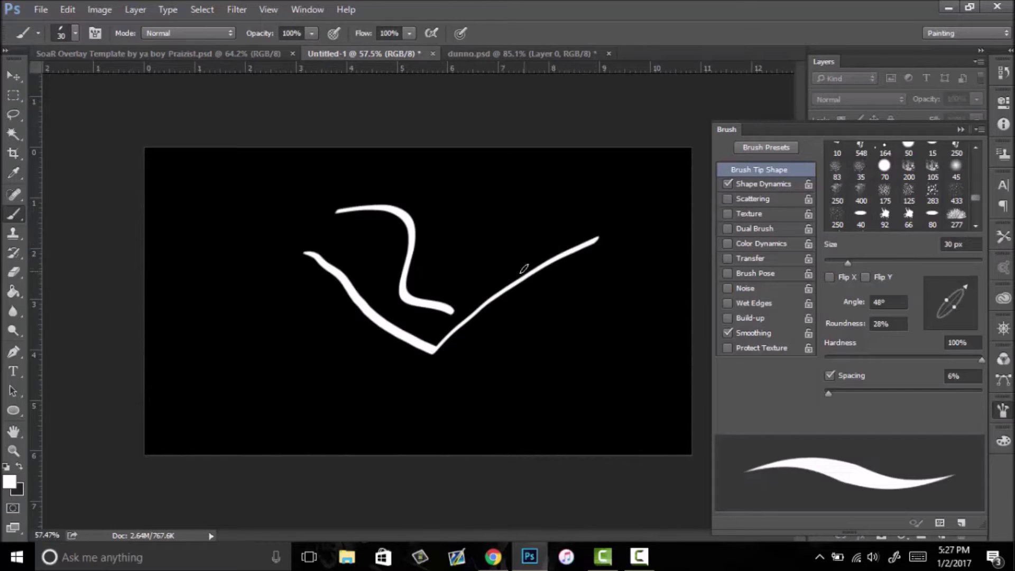
pyautogui.hotkey('ctrl', 'z')
pyautogui.moveTo(294, 283); pyautogui.dragTo(450, 369)
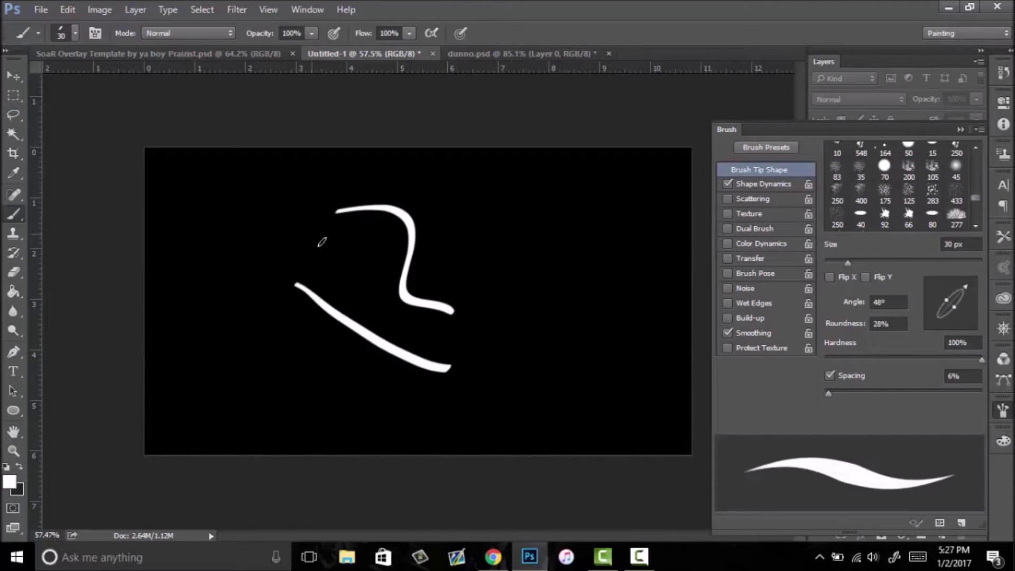
pyautogui.moveTo(326, 244); pyautogui.dragTo(520, 350)
# Rotate the tip to -54°, test and undo script strokes, then collapse the Brush panel.
pyautogui.moveTo(934, 313); pyautogui.dragTo(965, 325)
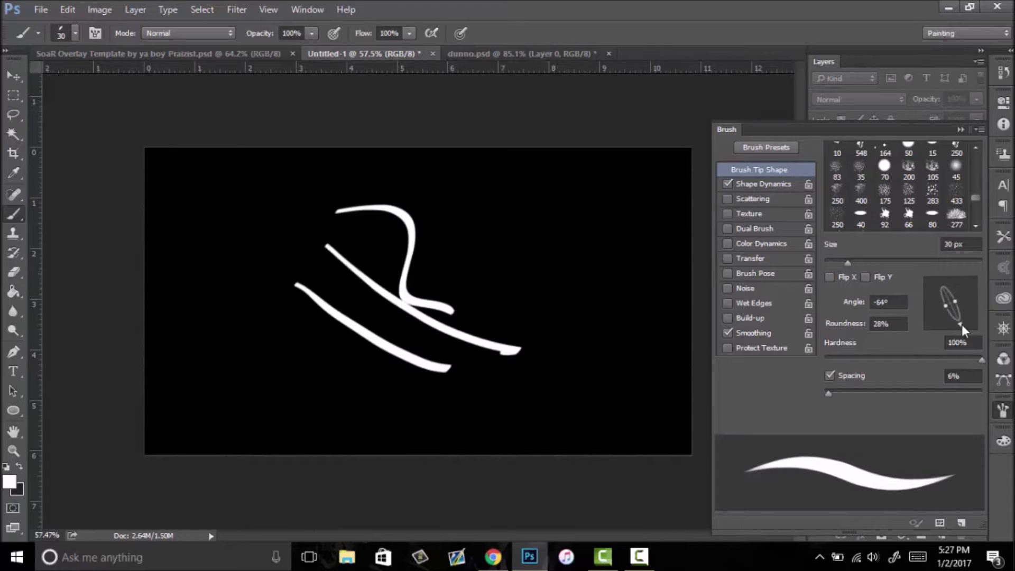
pyautogui.moveTo(554, 206)
pyautogui.mouseDown()
pyautogui.moveTo(575, 335)
pyautogui.moveTo(629, 301)
pyautogui.mouseUp()
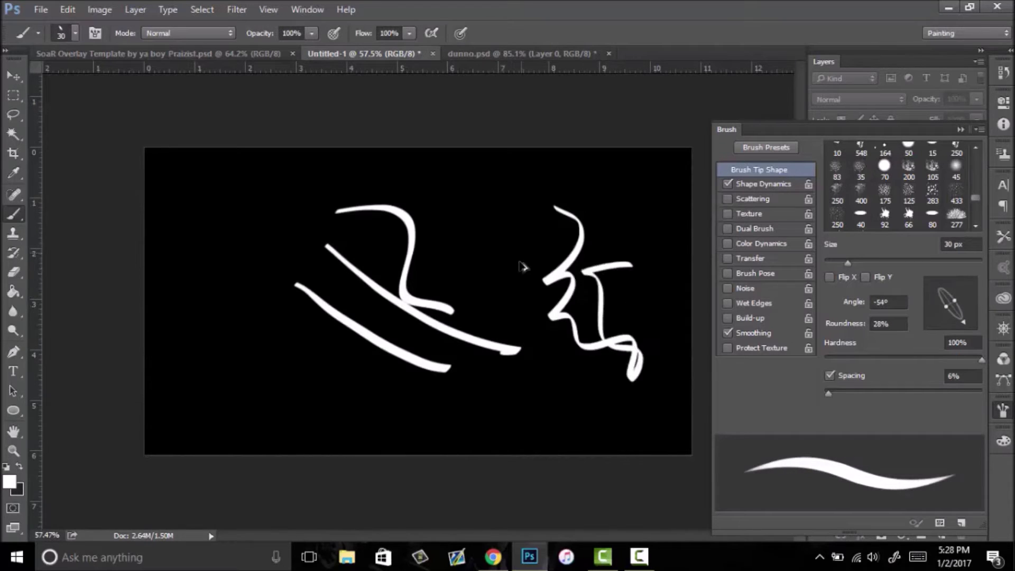
pyautogui.hotkey('ctrl', 'alt', 'z')
pyautogui.hotkey('ctrl', 'alt', 'z')
pyautogui.hotkey('ctrl', 'alt', 'z')
pyautogui.hotkey('ctrl', 'alt', 'z')
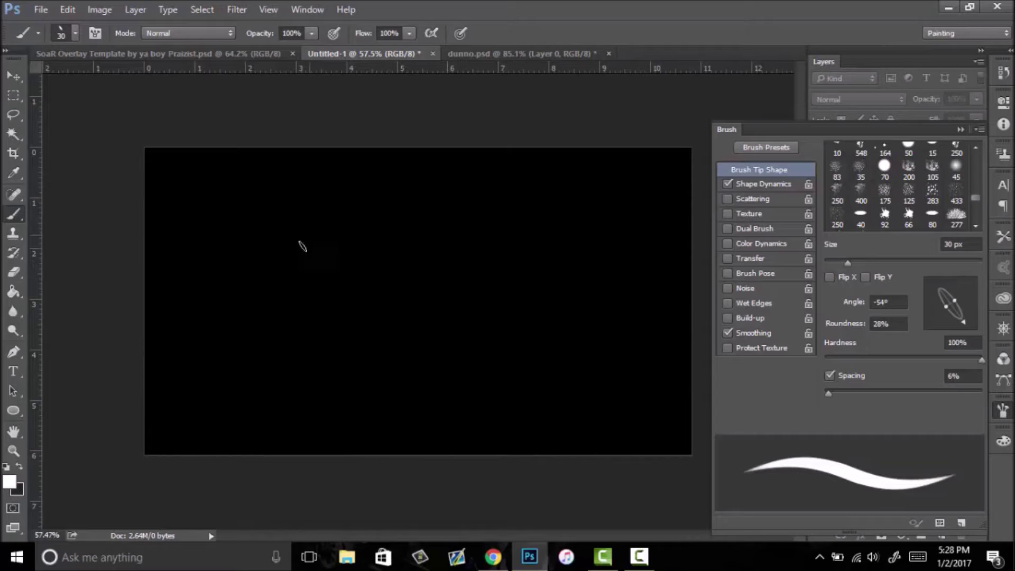
pyautogui.moveTo(302, 246)
pyautogui.mouseDown()
pyautogui.moveTo(389, 297)
pyautogui.moveTo(559, 272)
pyautogui.mouseUp()
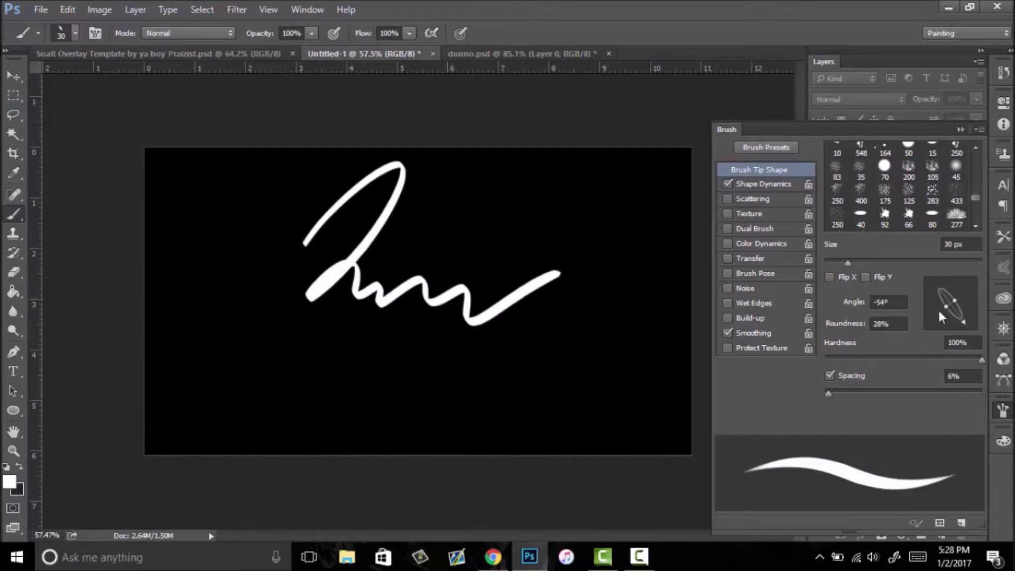
pyautogui.hotkey('ctrl', 'alt', 'z')
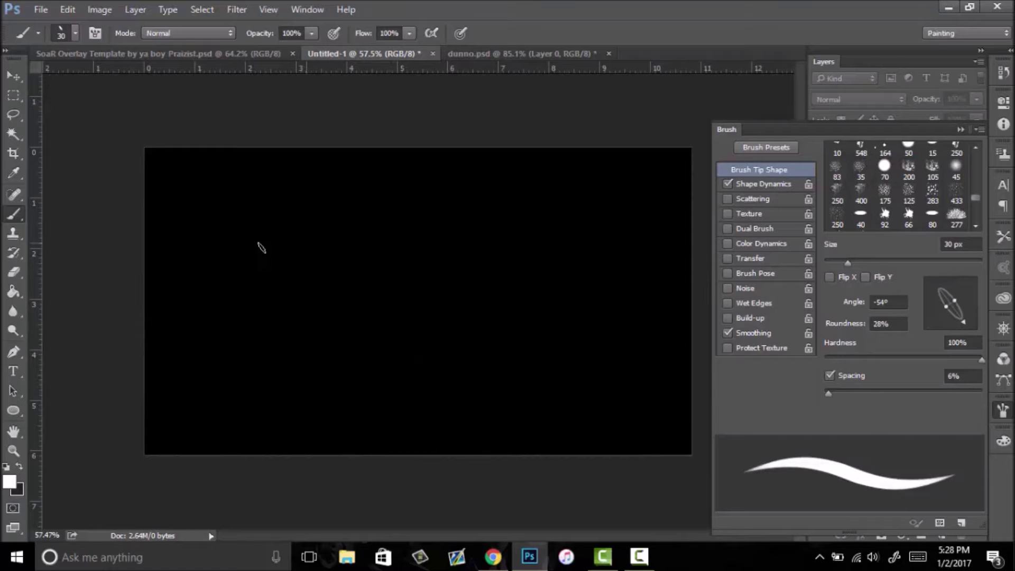
pyautogui.moveTo(261, 247)
pyautogui.mouseDown()
pyautogui.moveTo(319, 253)
pyautogui.moveTo(472, 303)
pyautogui.moveTo(548, 275)
pyautogui.mouseUp()
pyautogui.hotkey('ctrl', 'alt', 'z')
pyautogui.hotkey('ctrl', 'alt', 'z')
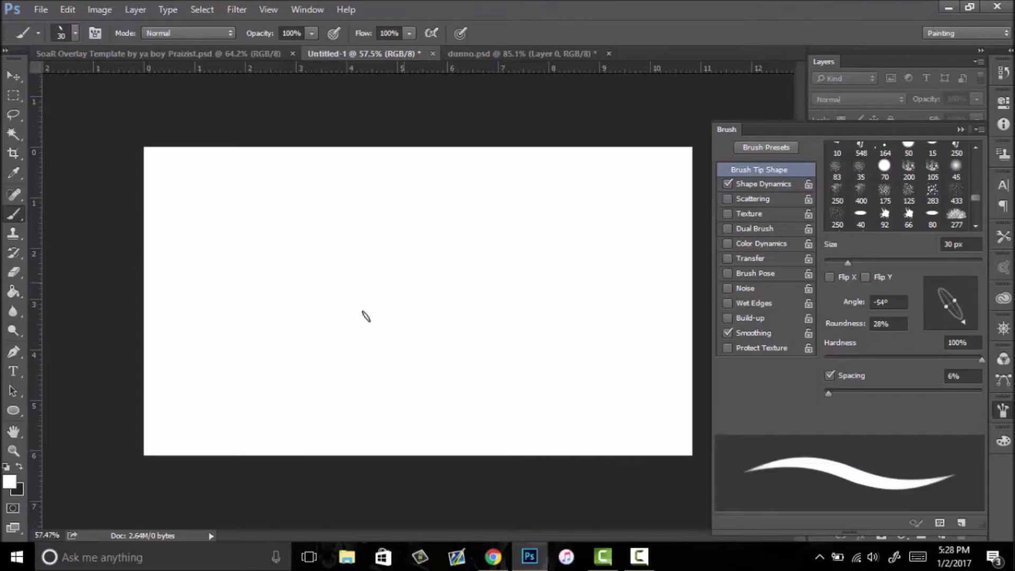
pyautogui.click(67, 9)
pyautogui.click(95, 21)
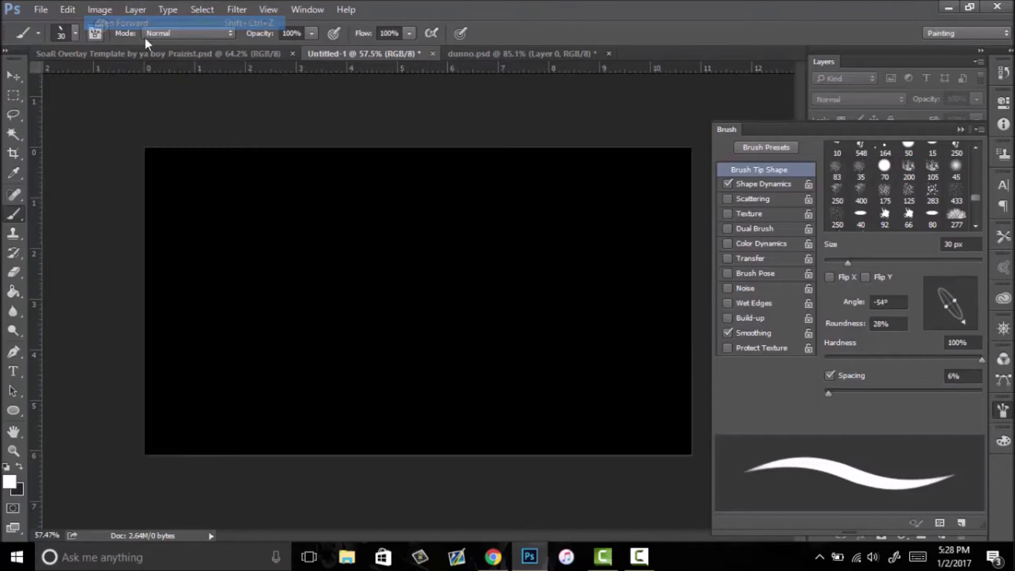
pyautogui.click(960, 129)
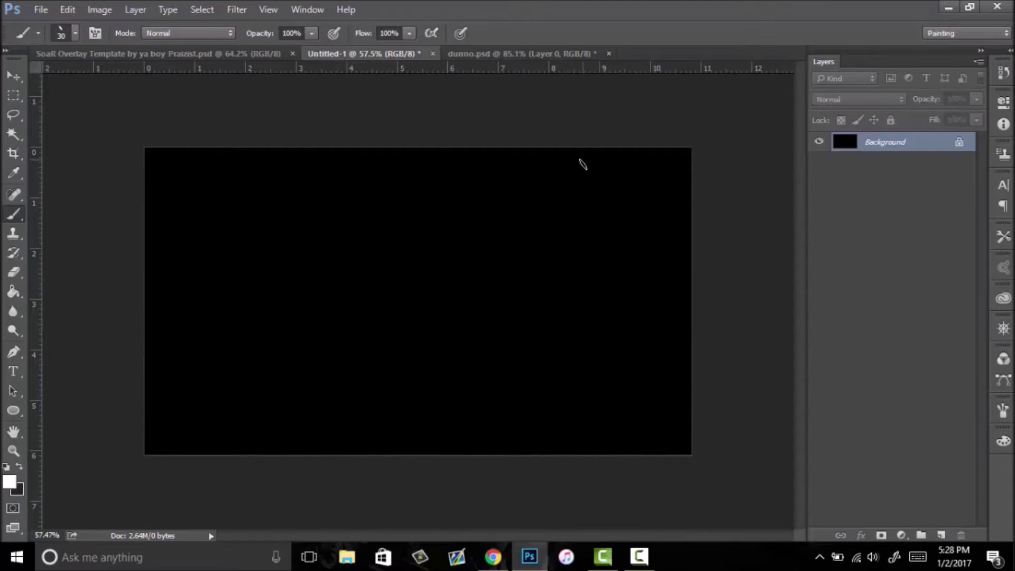
pyautogui.click(493, 556)
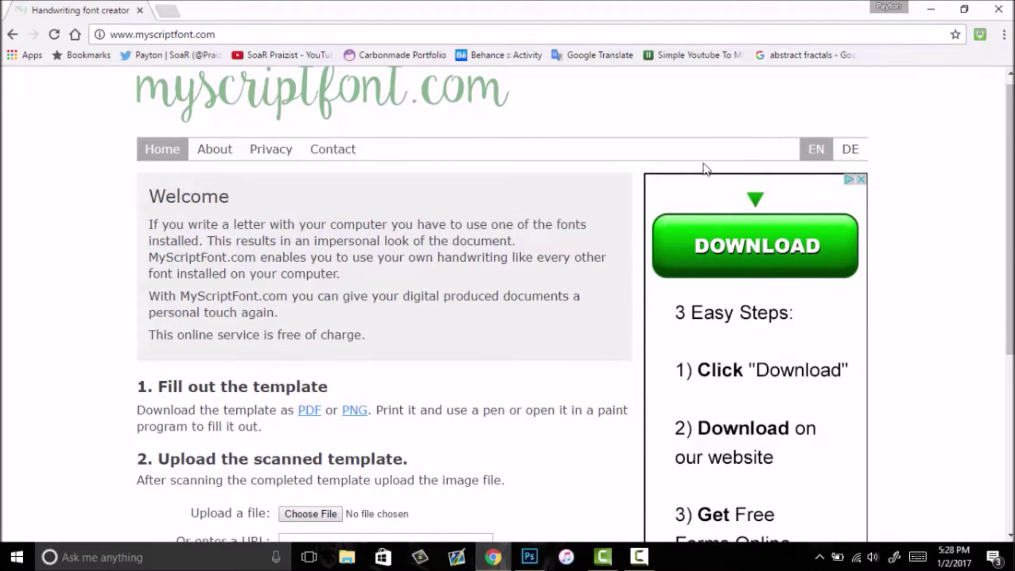
# Save MyScriptFont's PNG template to the Desktop as ScriptTemplate.png and minimize Chrome.
pyautogui.scroll(1, 634, 147)
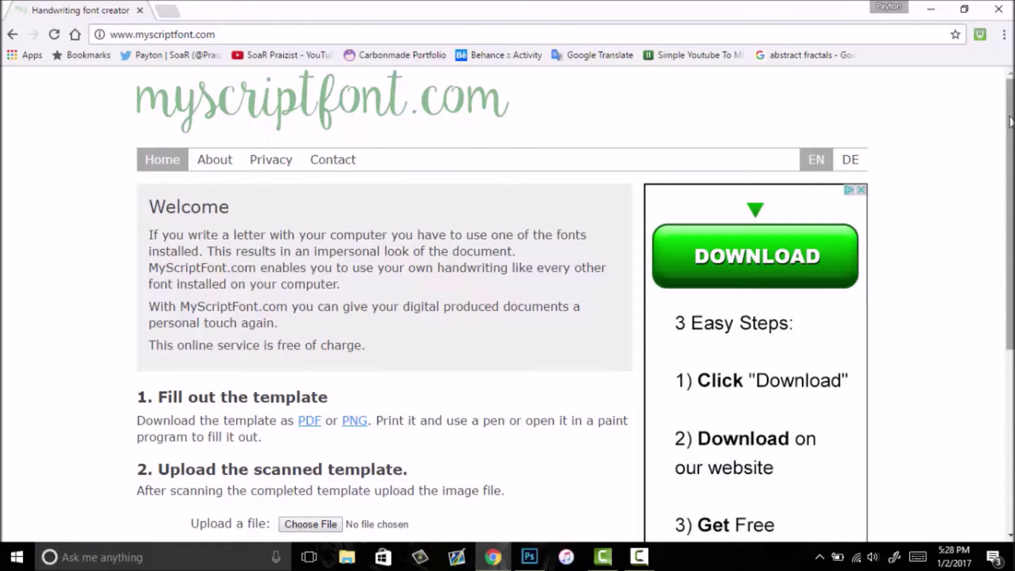
pyautogui.scroll(-1, 1010, 122)
pyautogui.scroll(1, 1010, 122)
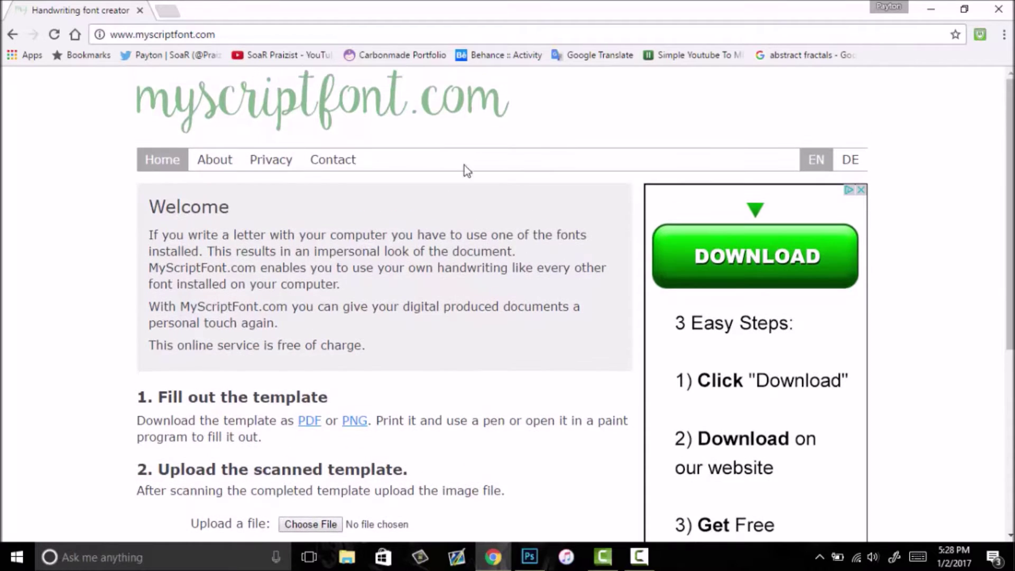
pyautogui.scroll(-1, 1009, 139)
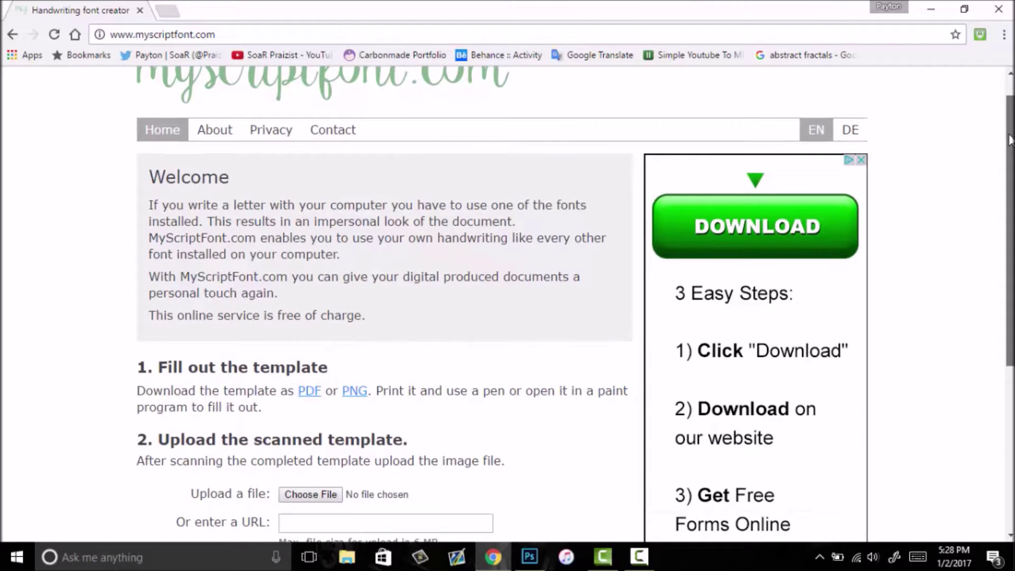
pyautogui.scroll(-3, 1010, 139)
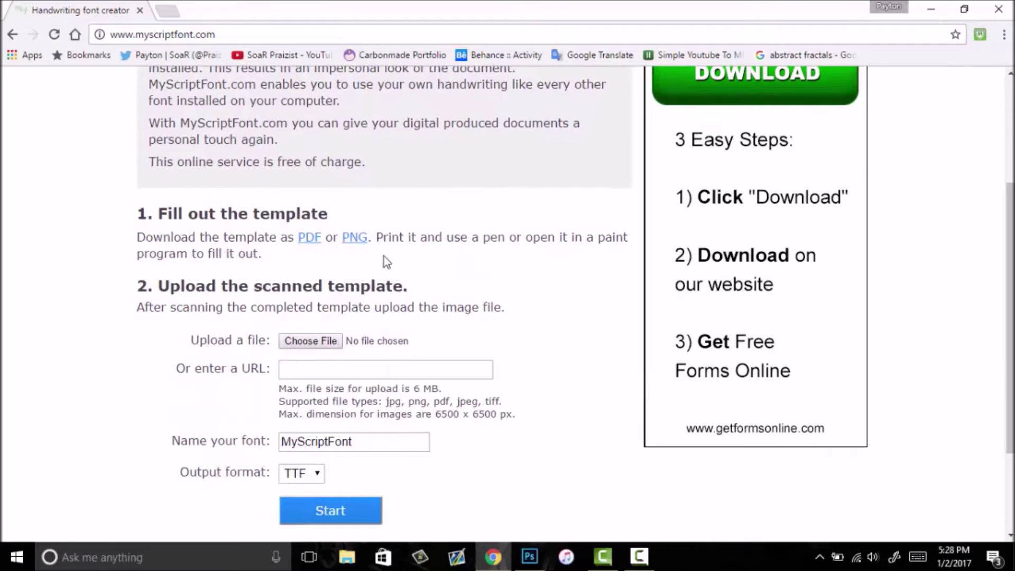
pyautogui.click(355, 237)
pyautogui.rightClick(189, 249)
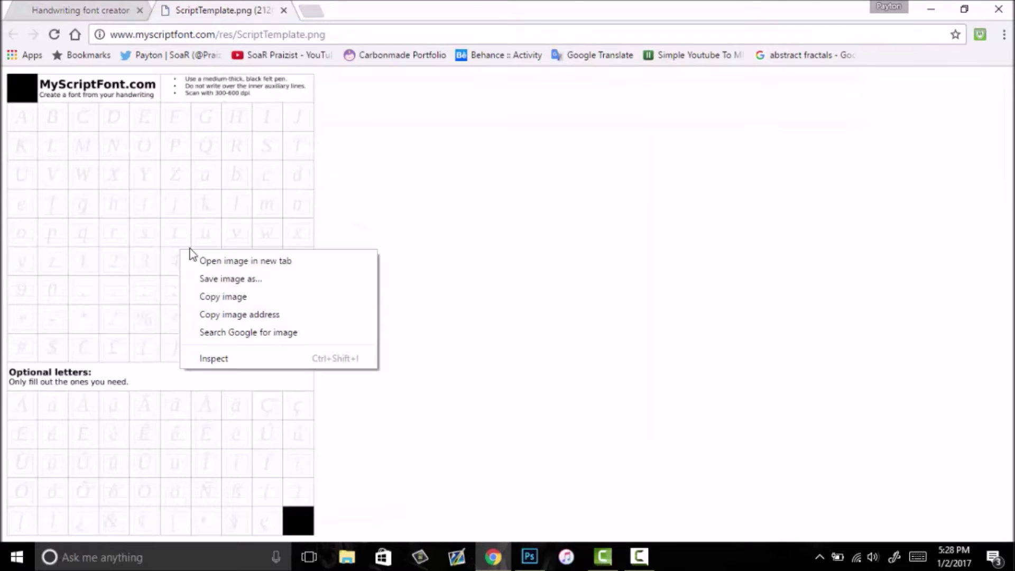
pyautogui.click(217, 279)
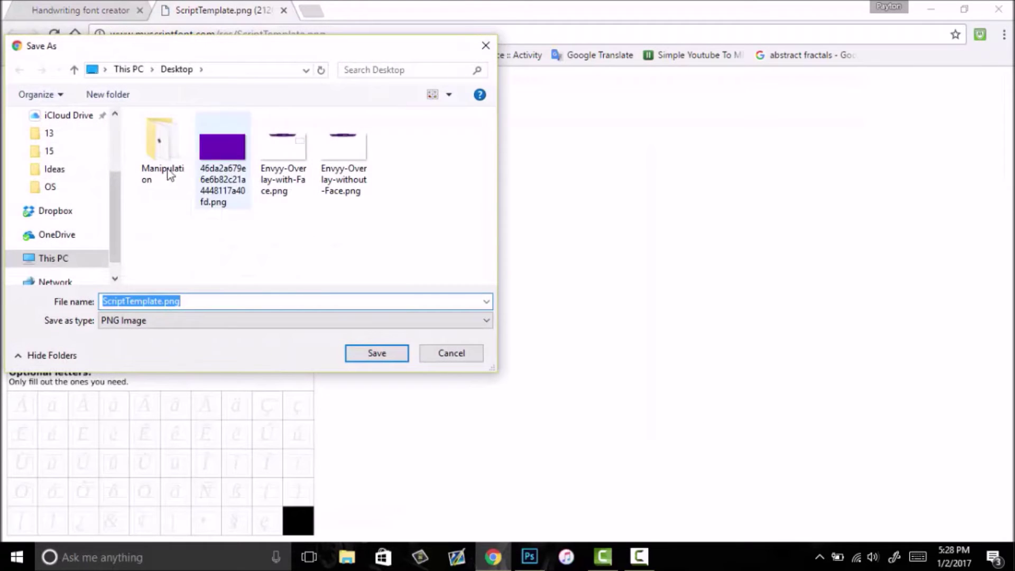
pyautogui.click(374, 354)
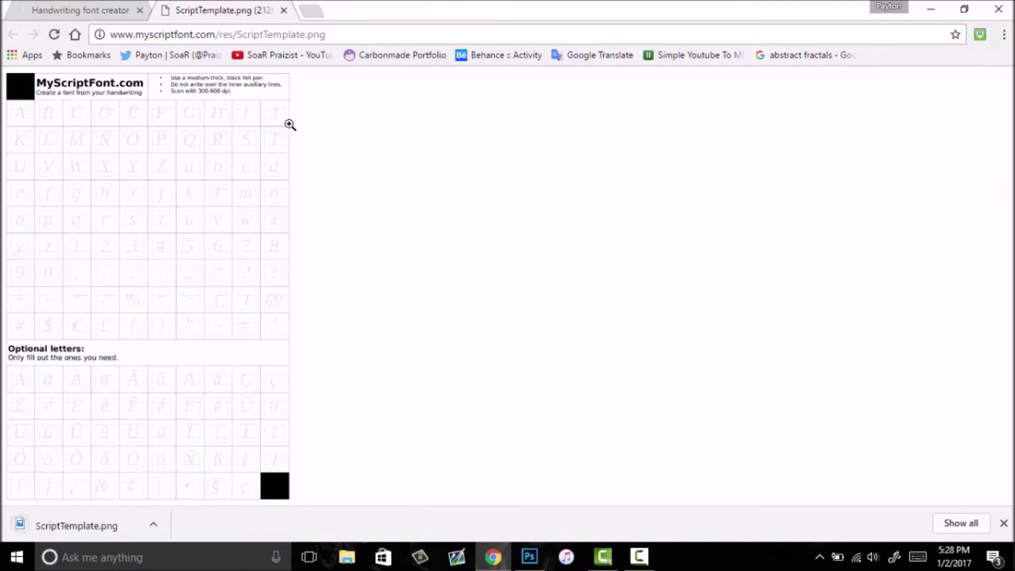
pyautogui.click(931, 10)
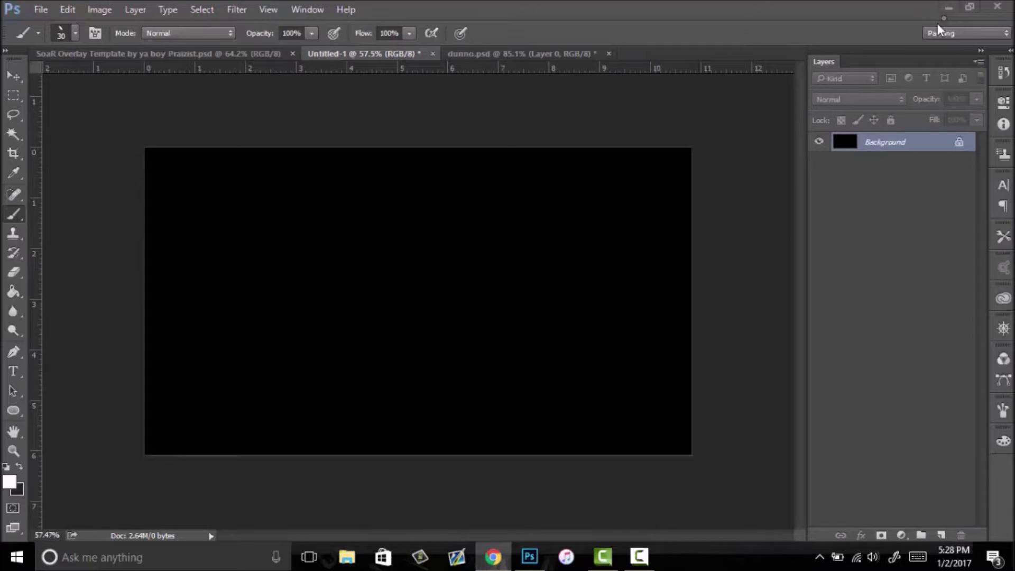
# Open ScriptTemplate.png from the Desktop in Photoshop.
pyautogui.click(42, 8)
pyautogui.click(52, 39)
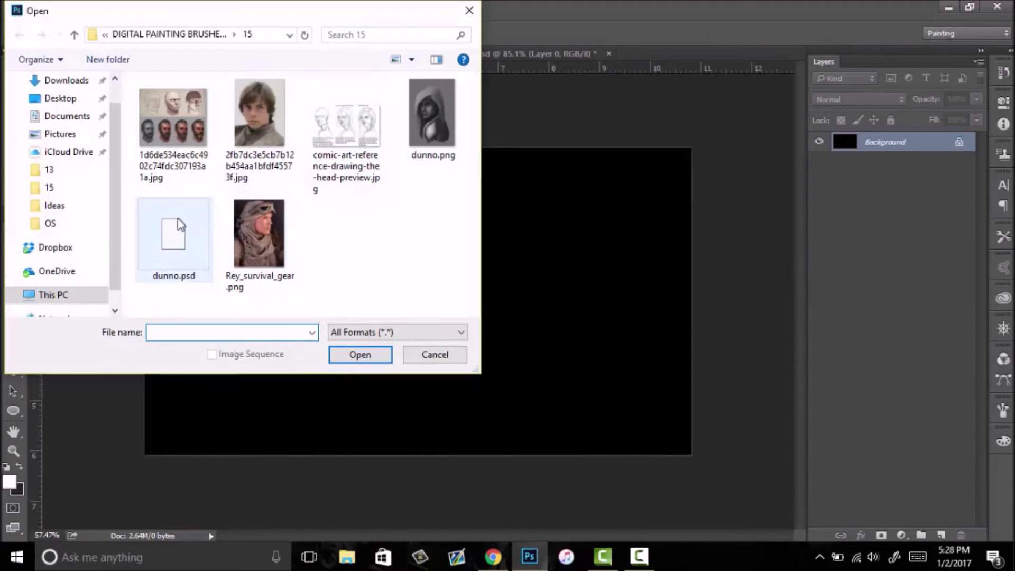
pyautogui.click(59, 80)
pyautogui.click(60, 99)
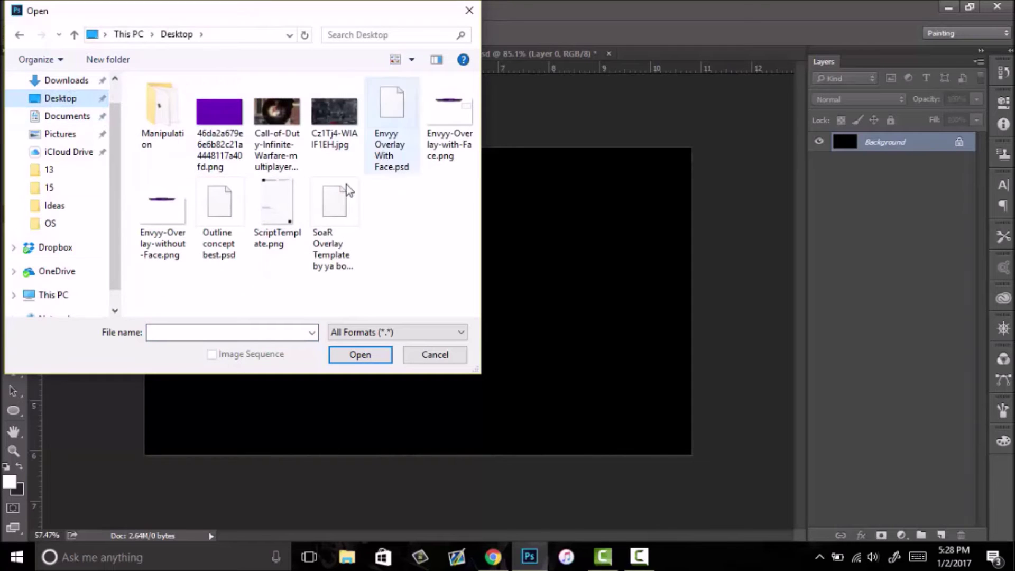
pyautogui.doubleClick(272, 215)
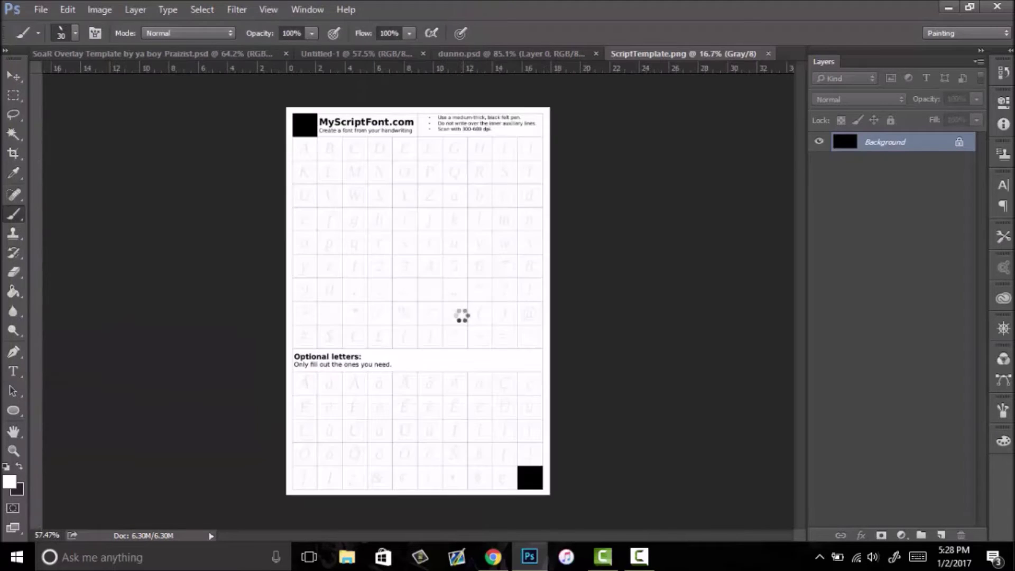
# Zoom in on the template sheet and convert its Background into Layer 0.
pyautogui.click(13, 450)
pyautogui.moveTo(427, 178); pyautogui.dragTo(455, 174)
pyautogui.doubleClick(914, 150)
pyautogui.click(645, 175)
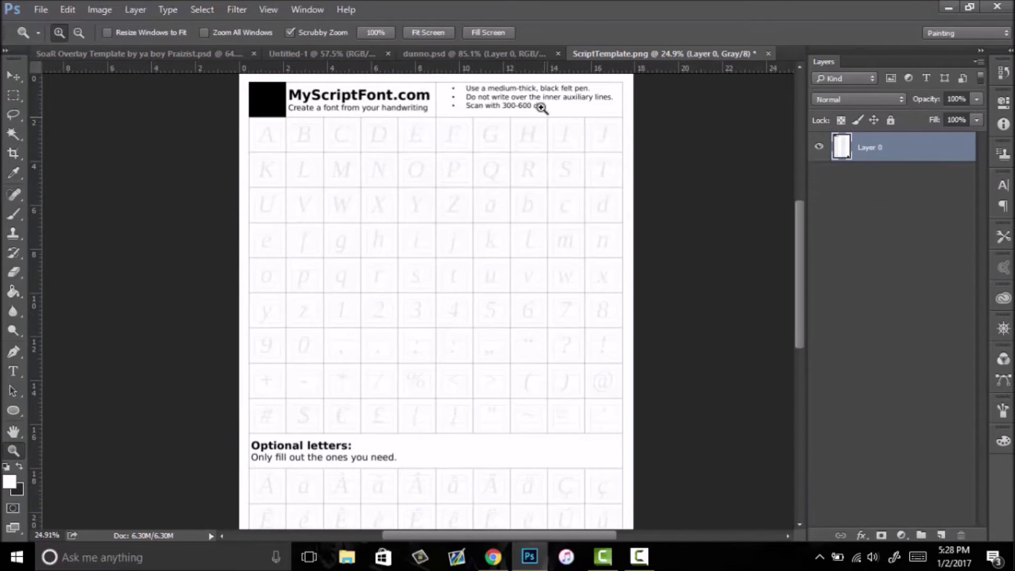
# Add an empty Layer 1 to the black Untitled-1 canvas and select the Brush tool.
pyautogui.click(343, 55)
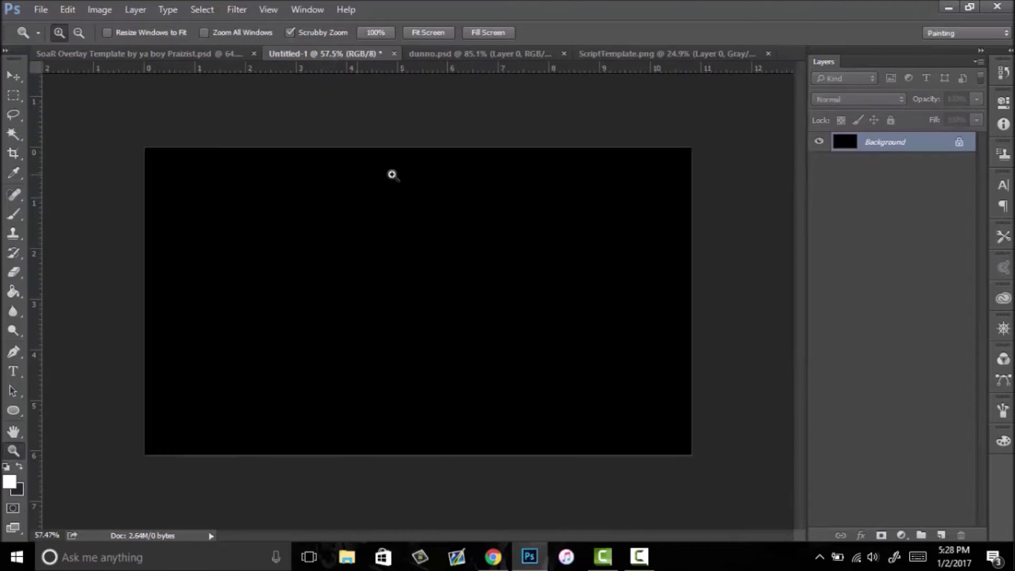
pyautogui.click(941, 534)
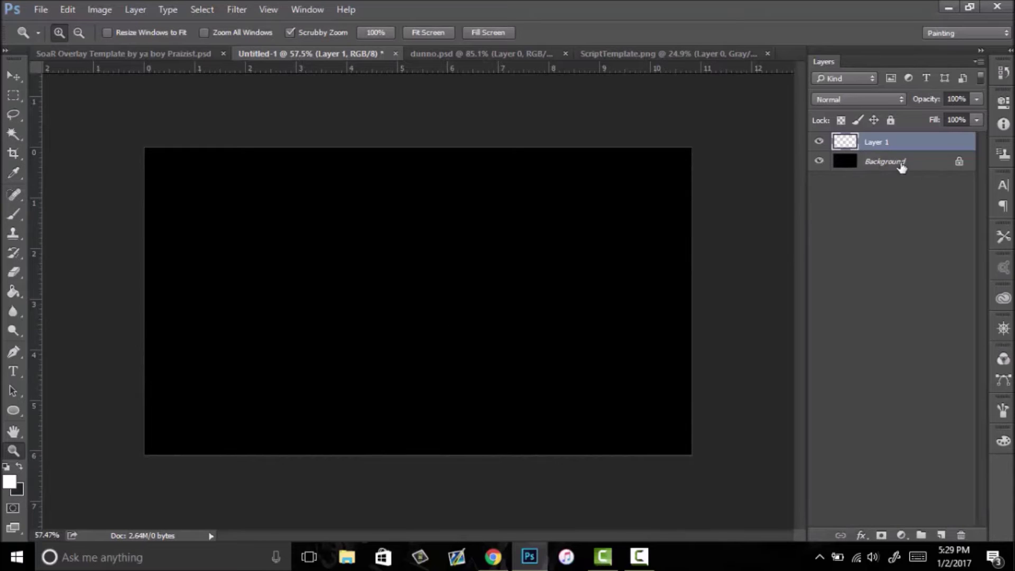
pyautogui.press('b')
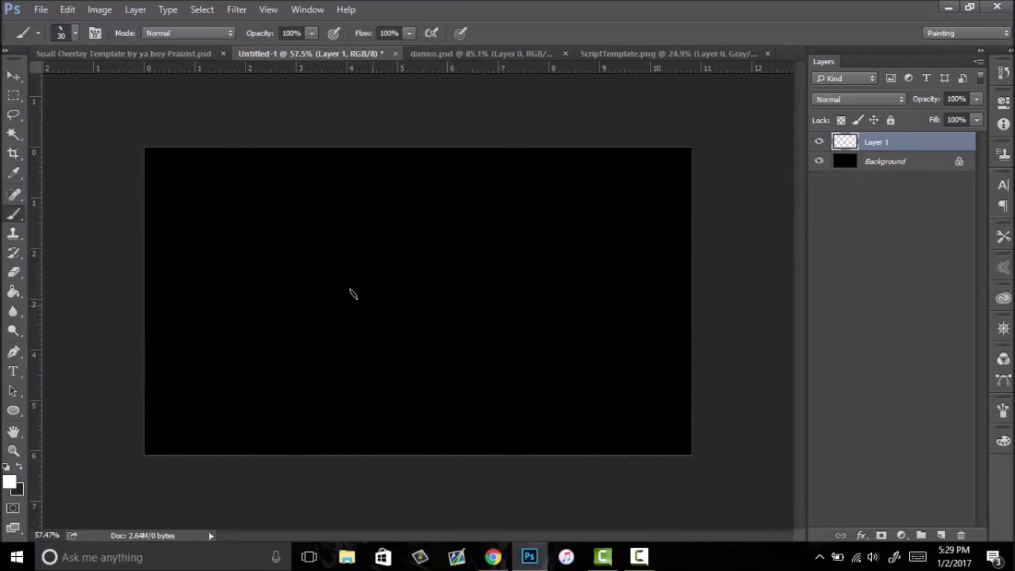
# Inspect ScriptTemplate.png's A cell up close, zoom back out, and return to Untitled-1.
pyautogui.click(642, 53)
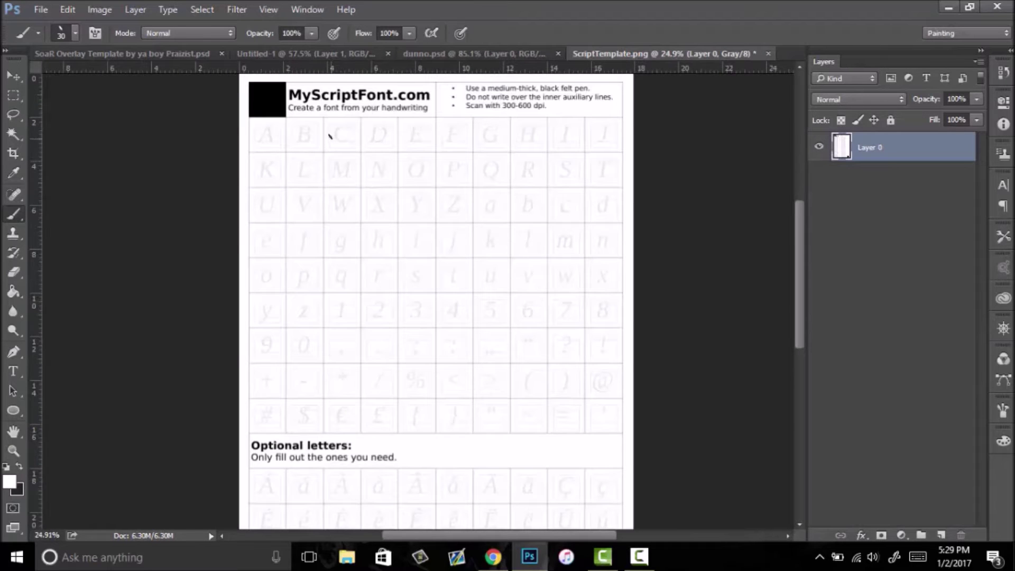
pyautogui.press('z')
pyautogui.moveTo(268, 123); pyautogui.dragTo(376, 170)
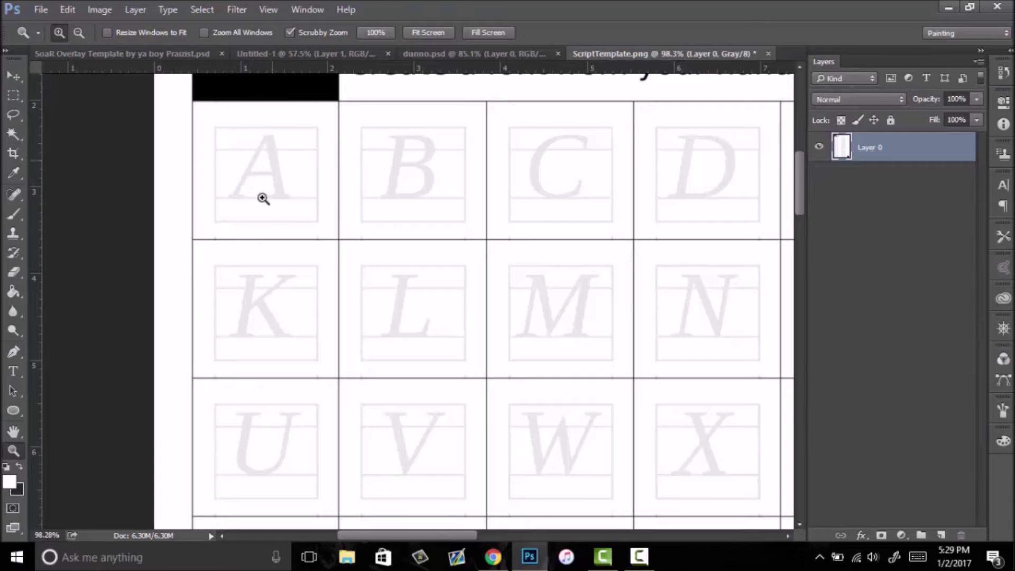
pyautogui.moveTo(393, 186); pyautogui.dragTo(370, 186)
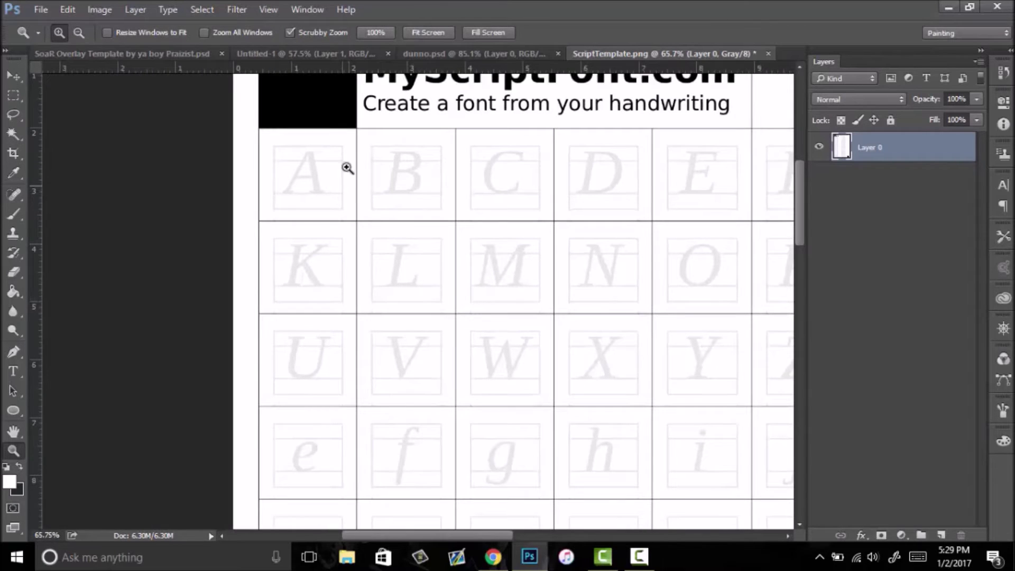
pyautogui.click(316, 57)
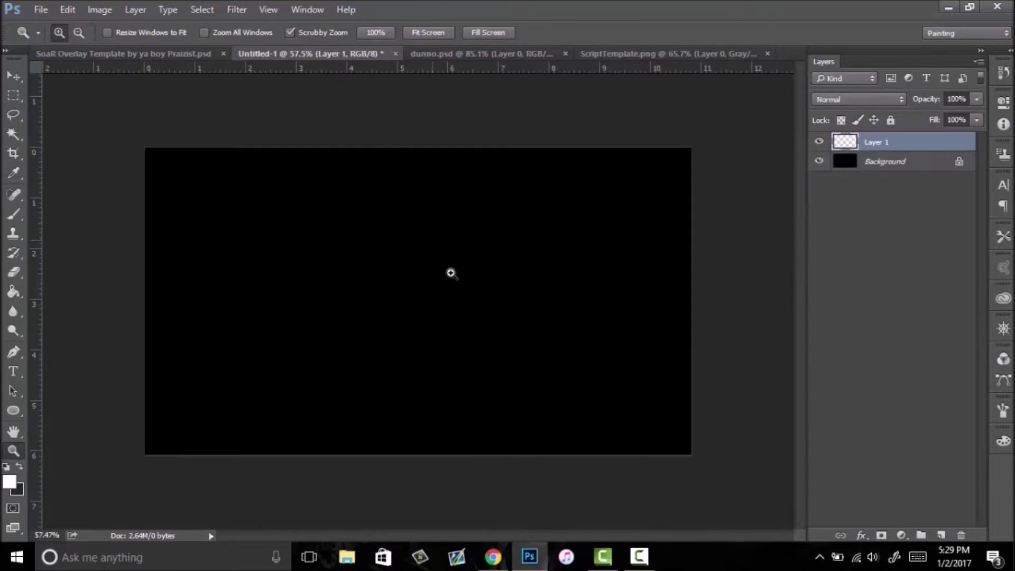
# Paint a white script A with a loop and crossbar, undoing earlier attempts.
pyautogui.moveTo(449, 272); pyautogui.dragTo(486, 301)
pyautogui.press('b')
pyautogui.moveTo(363, 233)
pyautogui.mouseDown()
pyautogui.moveTo(368, 201)
pyautogui.moveTo(328, 299)
pyautogui.moveTo(446, 269)
pyautogui.mouseUp()
pyautogui.hotkey('ctrl', 'z')
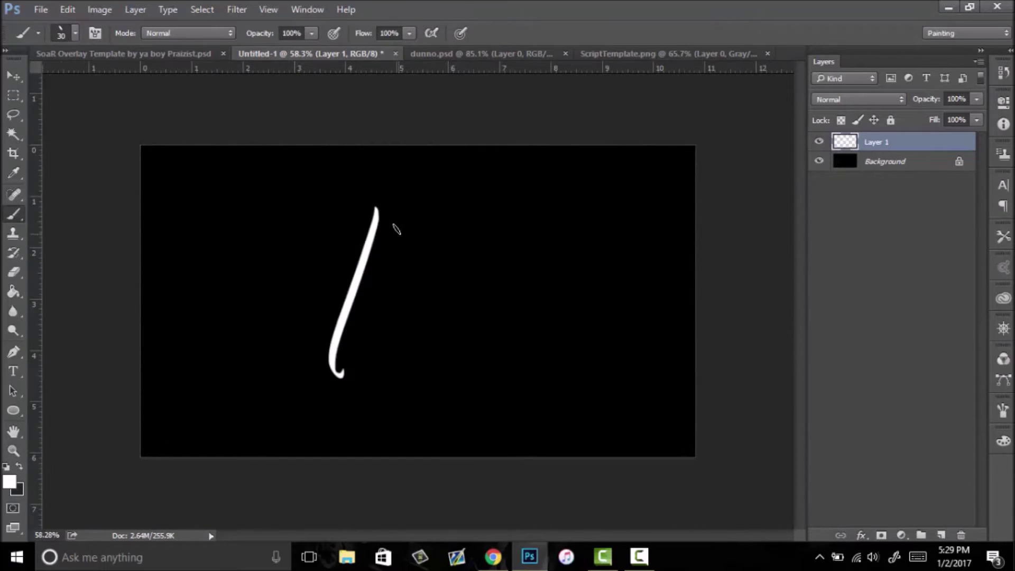
pyautogui.hotkey('ctrl', 'alt', 'z')
pyautogui.moveTo(400, 209); pyautogui.dragTo(314, 359)
pyautogui.moveTo(383, 181)
pyautogui.mouseDown()
pyautogui.moveTo(307, 311)
pyautogui.moveTo(461, 248)
pyautogui.mouseUp()
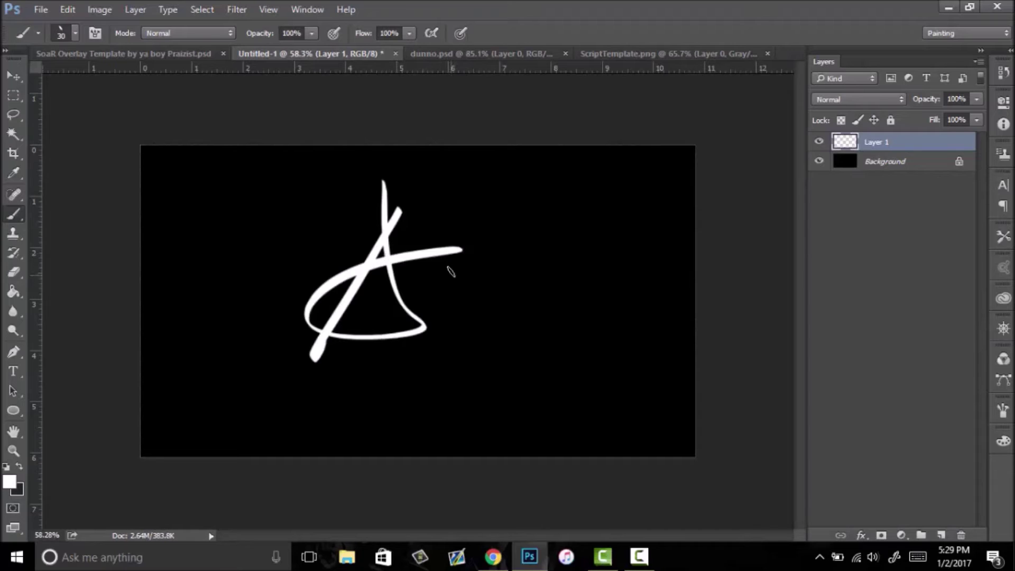
pyautogui.hotkey('ctrl', 'z')
pyautogui.moveTo(408, 192); pyautogui.dragTo(358, 350)
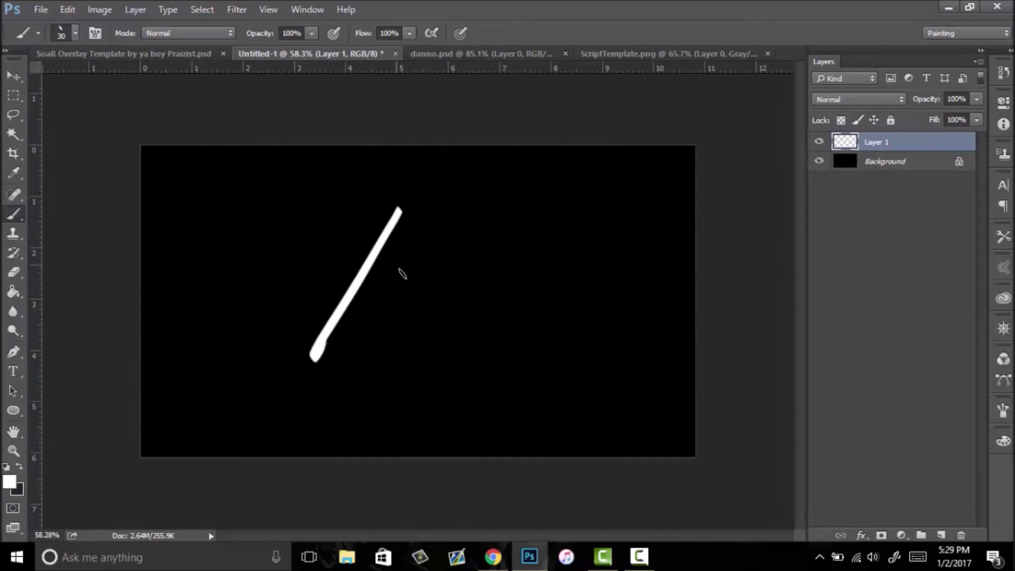
pyautogui.hotkey('ctrl', 'z')
pyautogui.moveTo(308, 364)
pyautogui.mouseDown()
pyautogui.moveTo(391, 181)
pyautogui.moveTo(418, 260)
pyautogui.mouseUp()
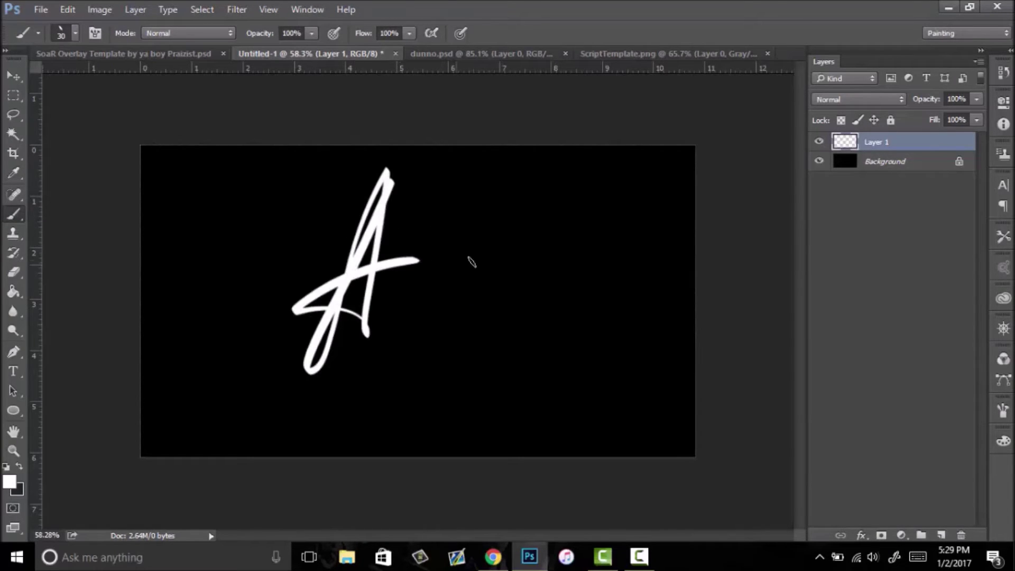
# Resize the A to about 82% with Free Transform, commit it, then undo.
pyautogui.hotkey('ctrl', 't')
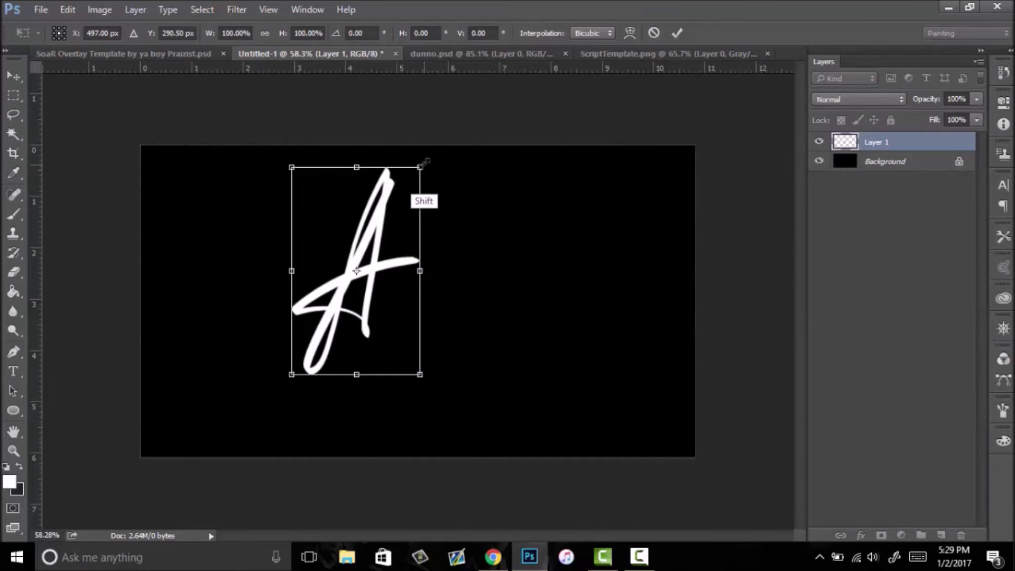
pyautogui.moveTo(420, 167)
pyautogui.mouseDown()
pyautogui.moveTo(399, 203)
pyautogui.moveTo(465, 189)
pyautogui.mouseUp()
pyautogui.press('Return')
pyautogui.press('b')
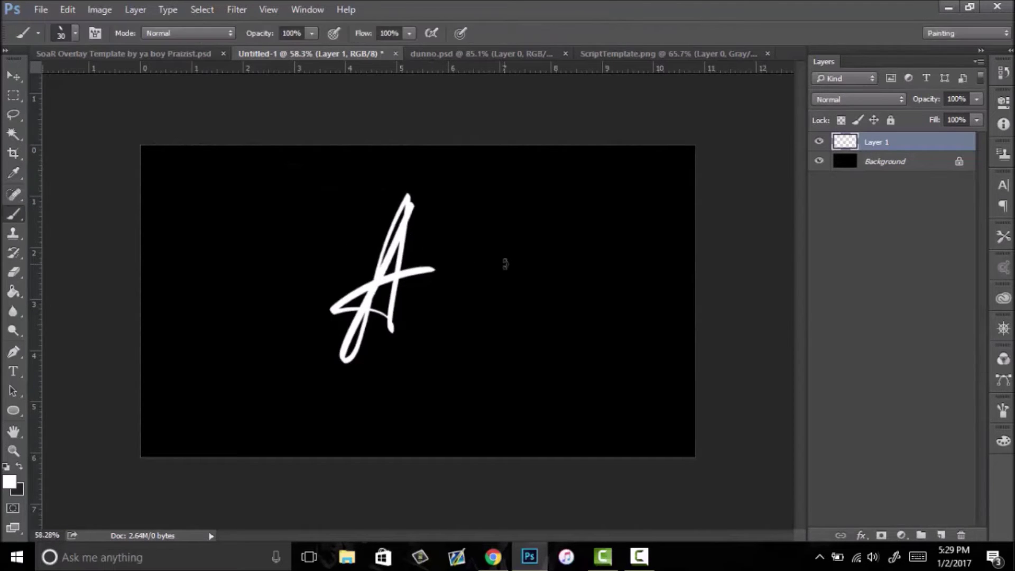
pyautogui.hotkey('ctrl', 'z')
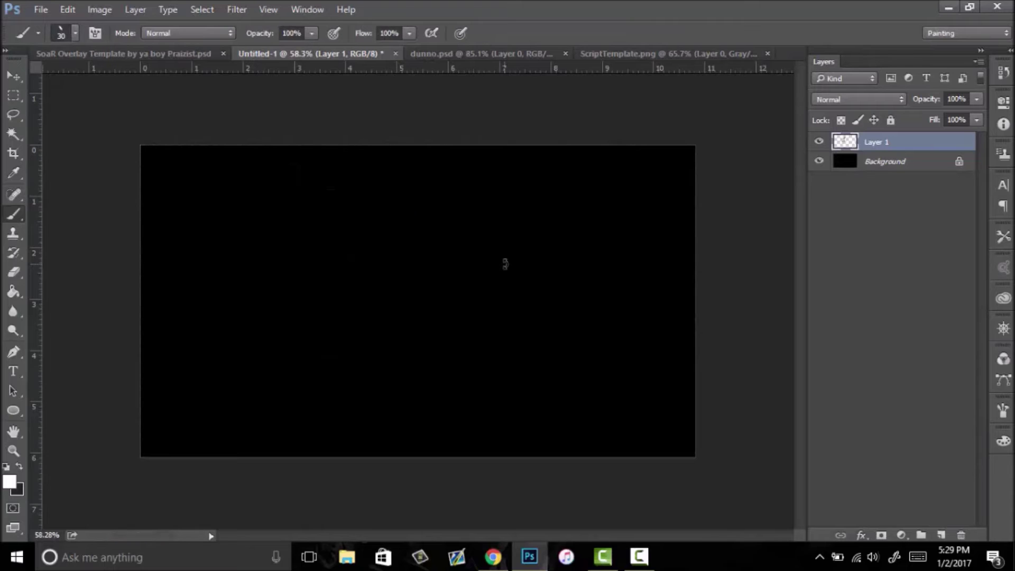
# Convert the Background into Layer 0 and invert it from black to white.
pyautogui.doubleClick(930, 161)
pyautogui.click(639, 170)
pyautogui.hotkey('ctrl', 'i')
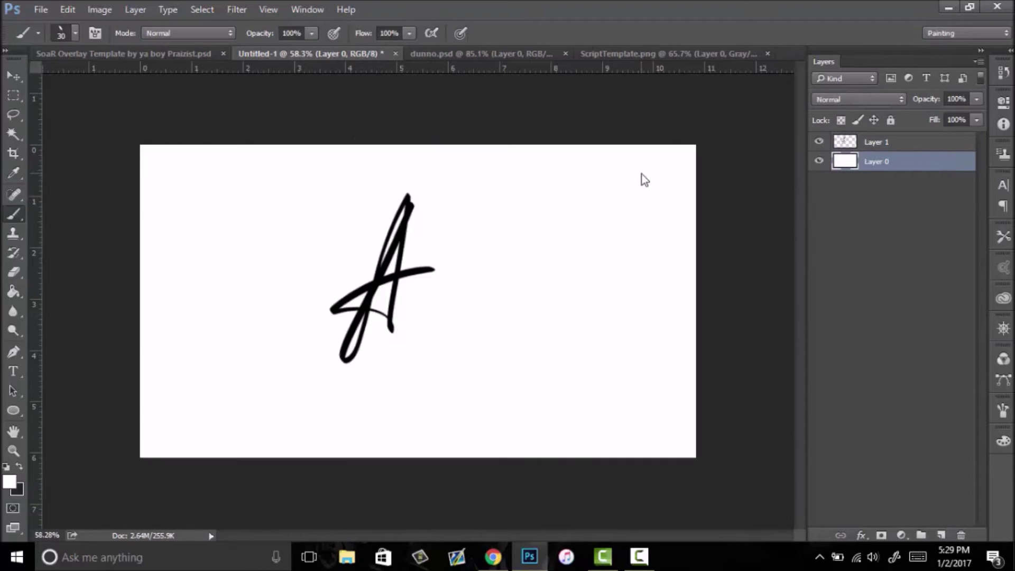
# Move Layer 1's A onto the template, scaling it down into the A cell.
pyautogui.click(898, 148)
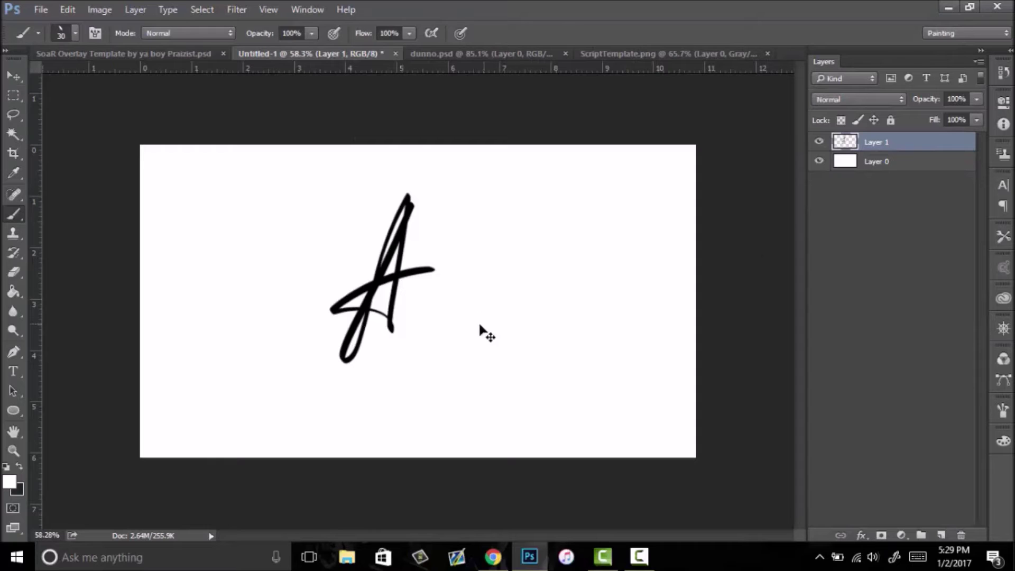
pyautogui.press('v')
pyautogui.moveTo(421, 254)
pyautogui.mouseDown()
pyautogui.moveTo(417, 272)
pyautogui.moveTo(416, 227)
pyautogui.moveTo(598, 123)
pyautogui.moveTo(614, 56)
pyautogui.moveTo(520, 193)
pyautogui.moveTo(544, 246)
pyautogui.mouseUp()
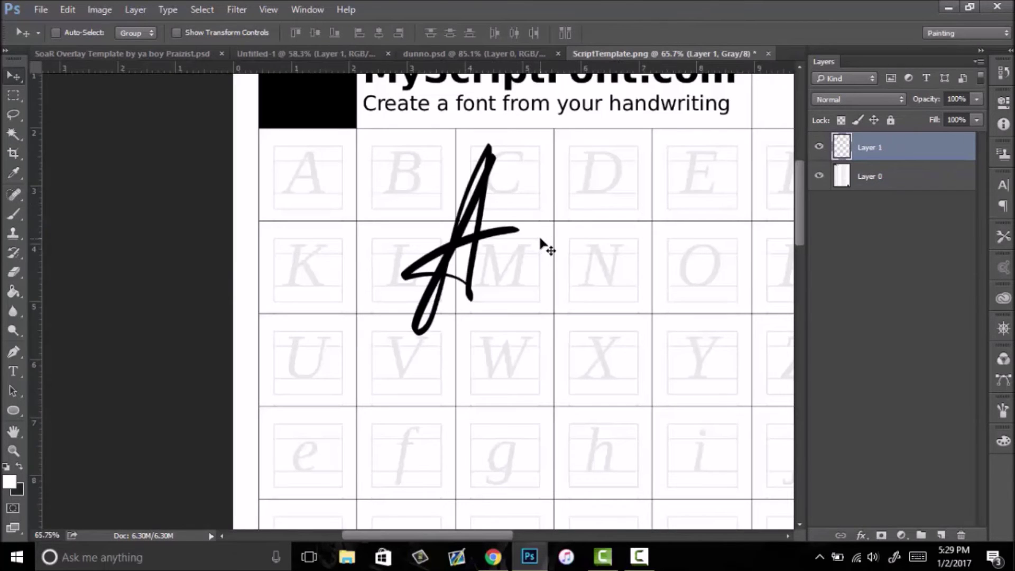
pyautogui.hotkey('ctrl', 't')
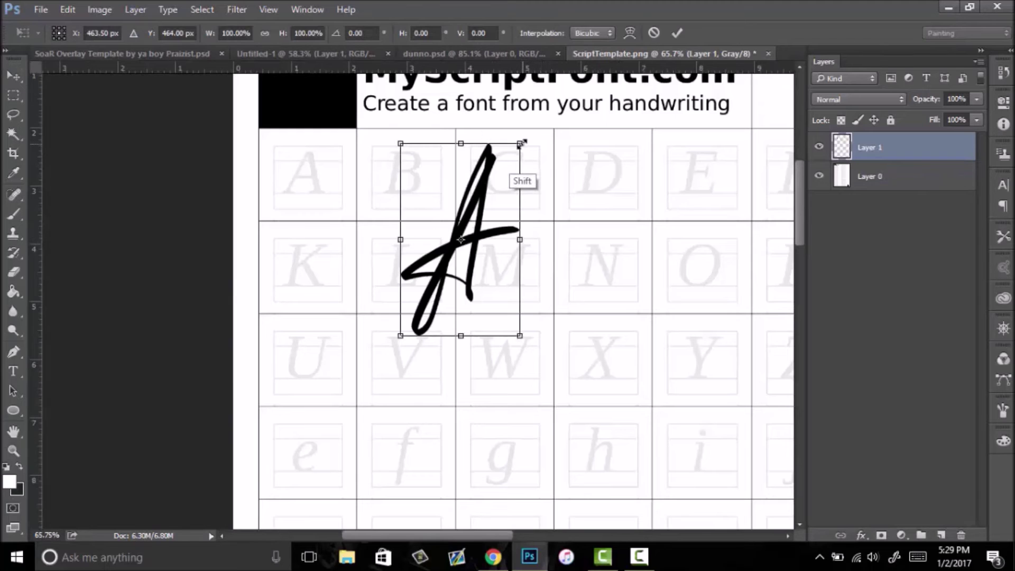
pyautogui.moveTo(520, 143); pyautogui.dragTo(456, 247)
pyautogui.moveTo(444, 285); pyautogui.dragTo(325, 174)
pyautogui.moveTo(338, 136); pyautogui.dragTo(316, 165)
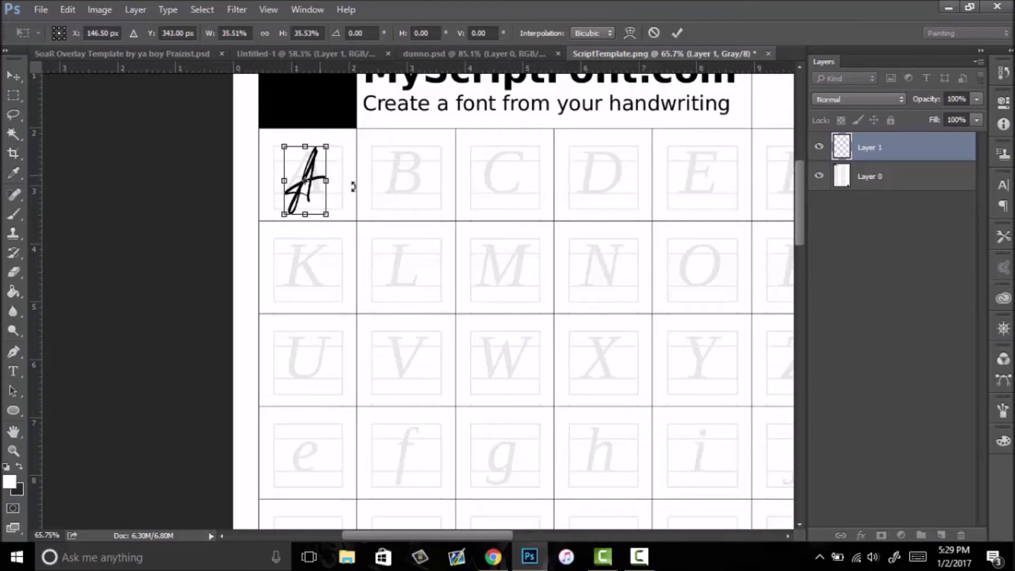
pyautogui.press('Return')
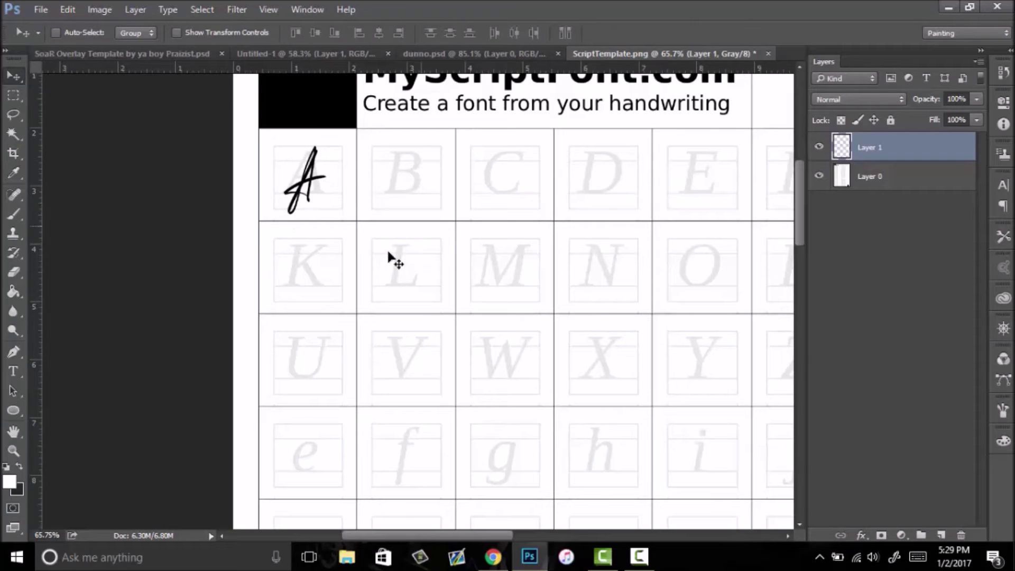
pyautogui.click(318, 55)
# Add a new layer on Untitled-1 and brush a large script B.
pyautogui.press('b')
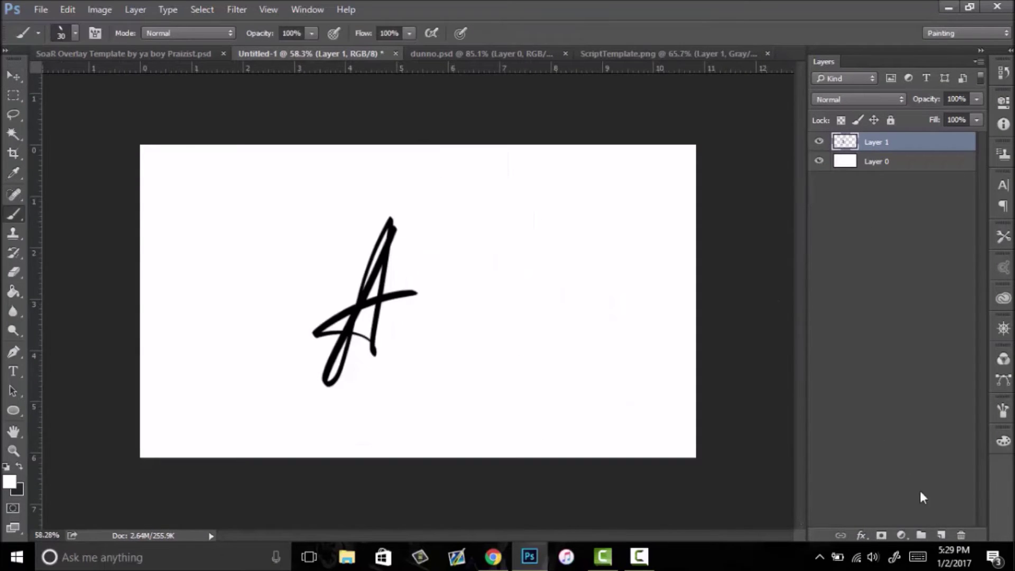
pyautogui.click(940, 535)
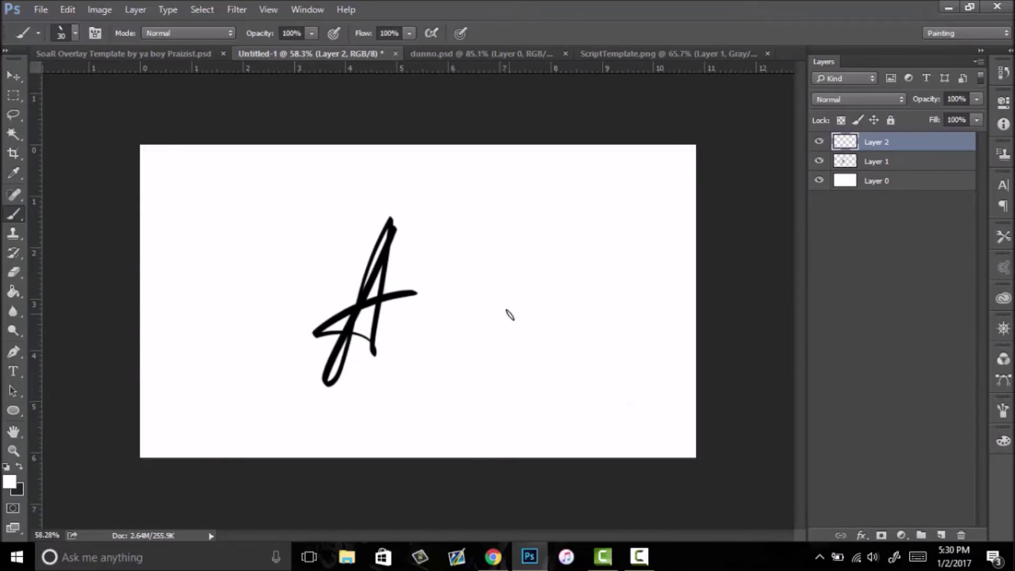
pyautogui.moveTo(420, 270); pyautogui.dragTo(510, 294)
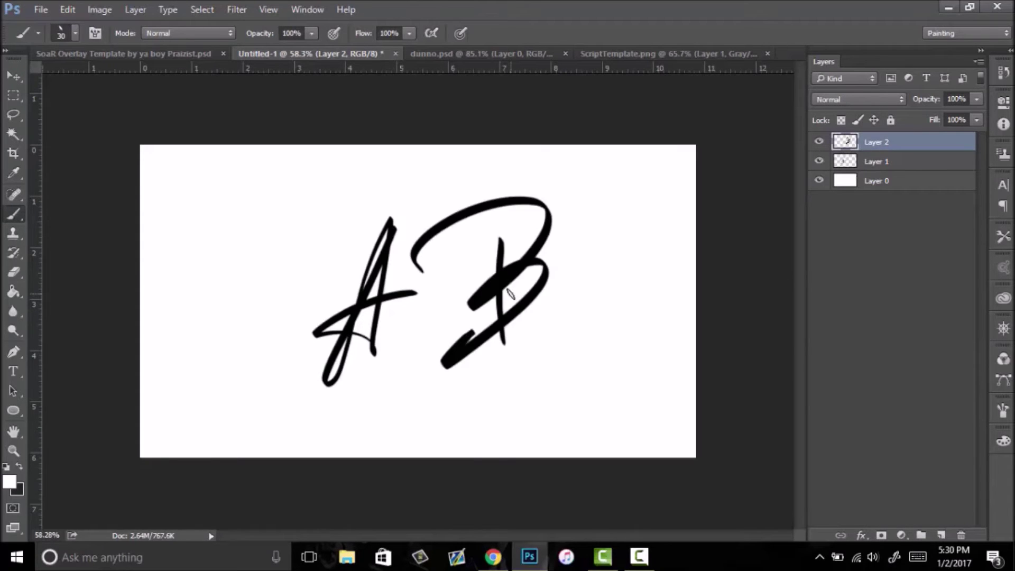
pyautogui.hotkey('ctrl', 't')
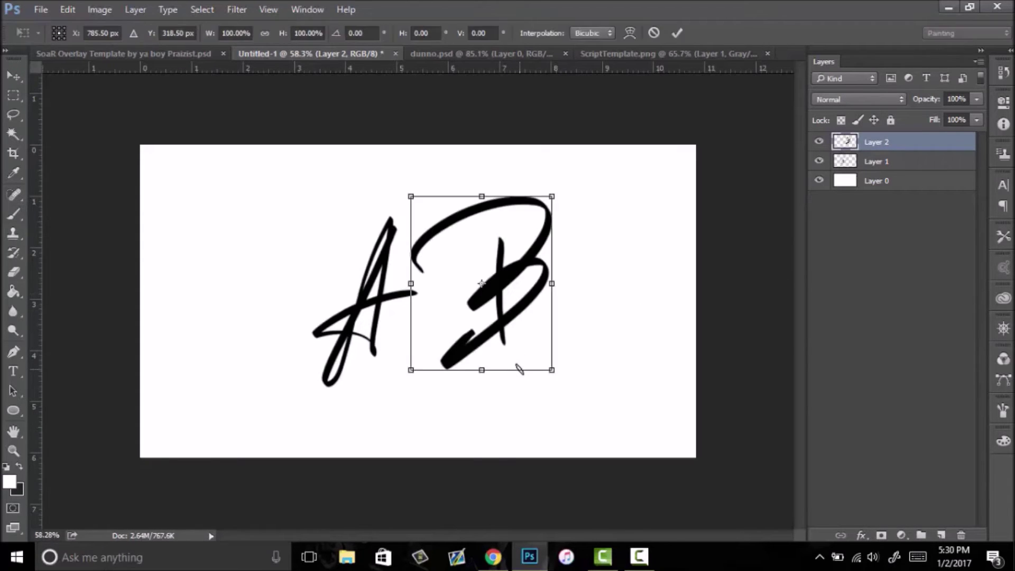
pyautogui.moveTo(532, 276)
pyautogui.mouseDown()
pyautogui.moveTo(547, 139)
pyautogui.moveTo(621, 67)
pyautogui.moveTo(563, 233)
pyautogui.moveTo(649, 67)
pyautogui.moveTo(618, 54)
pyautogui.moveTo(592, 206)
pyautogui.moveTo(571, 235)
pyautogui.moveTo(548, 243)
pyautogui.mouseUp()
pyautogui.press('Return')
# Scale the B to about a third and place it in the template's B cell.
pyautogui.press('v')
pyautogui.hotkey('ctrl', 't')
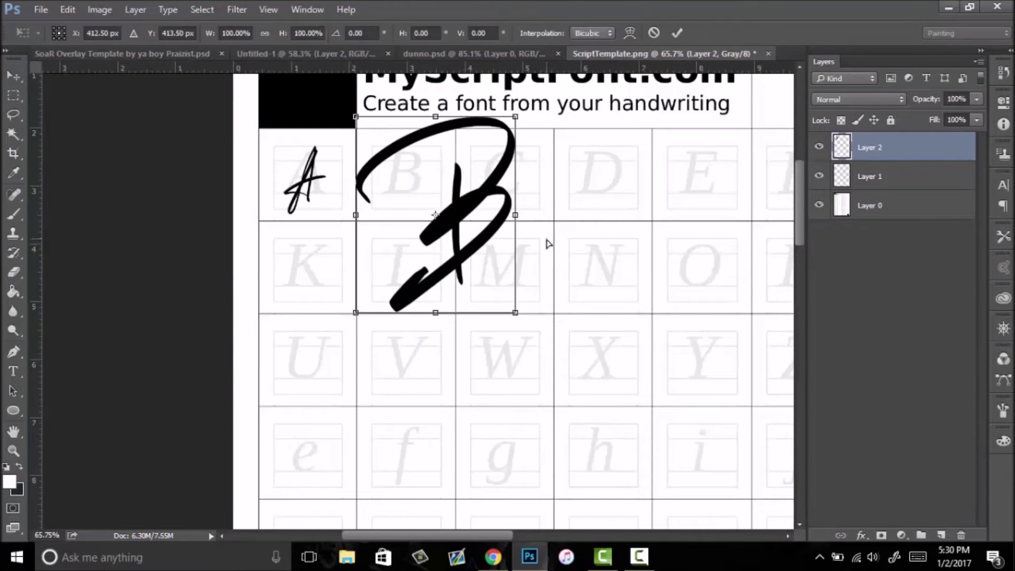
pyautogui.moveTo(515, 116); pyautogui.dragTo(426, 176)
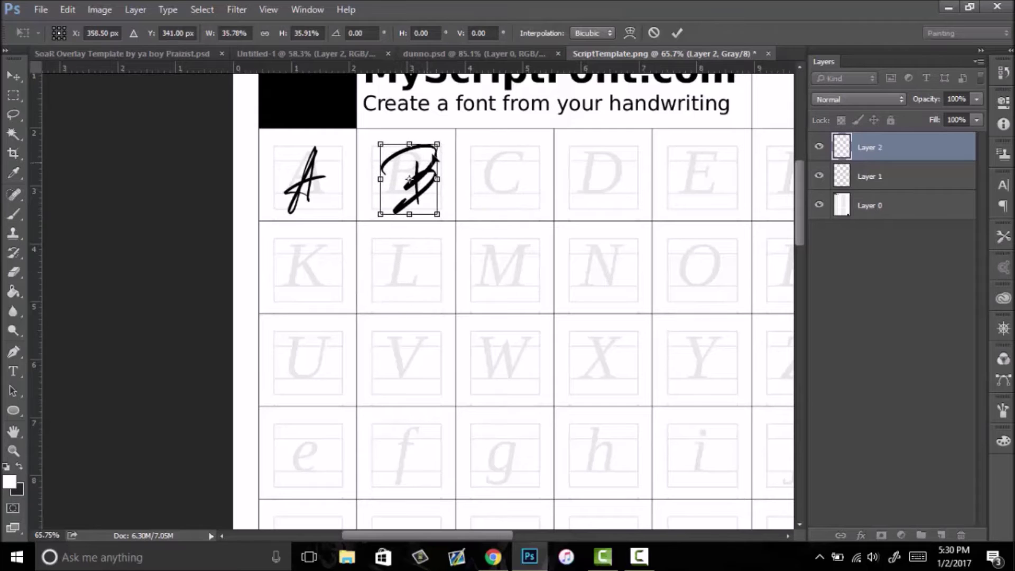
pyautogui.moveTo(439, 143); pyautogui.dragTo(427, 152)
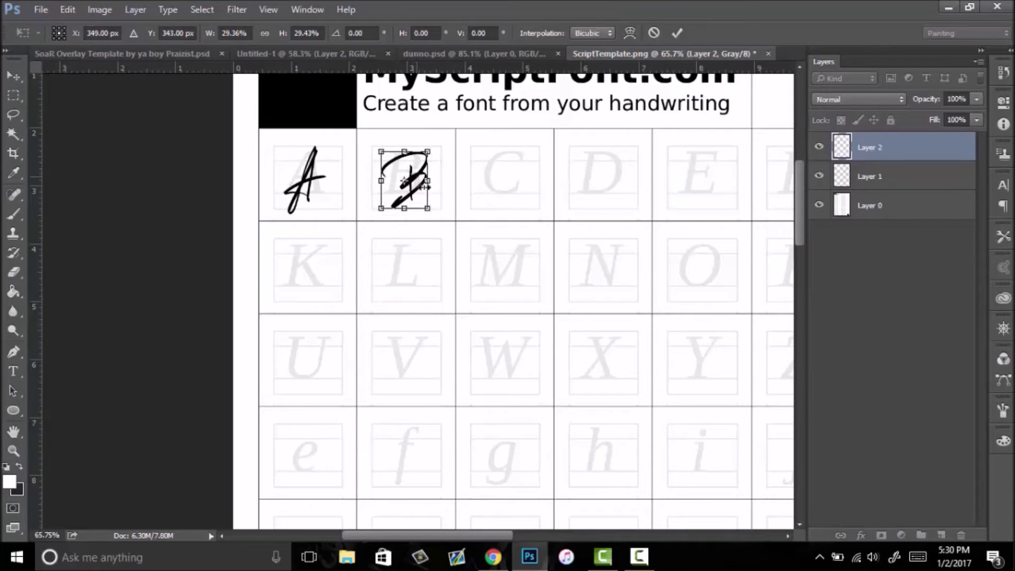
pyautogui.press('Return')
pyautogui.press('z')
pyautogui.moveTo(470, 254); pyautogui.dragTo(616, 317)
pyautogui.moveTo(598, 403); pyautogui.dragTo(581, 411)
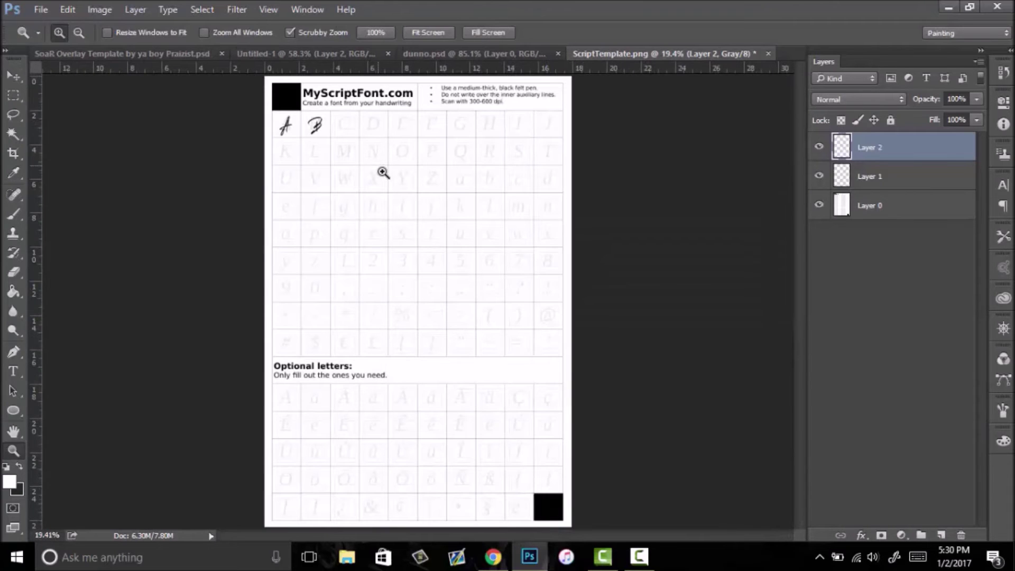
# Add a new empty Layer 3 and zoom in on the C cell in the top letter row.
pyautogui.moveTo(383, 172); pyautogui.dragTo(411, 288)
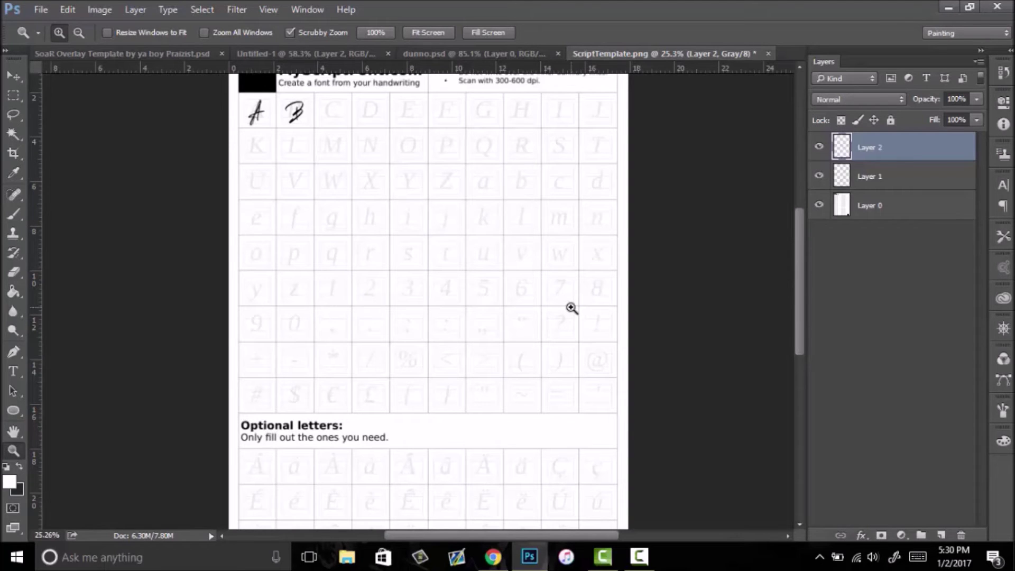
pyautogui.moveTo(321, 104); pyautogui.dragTo(464, 140)
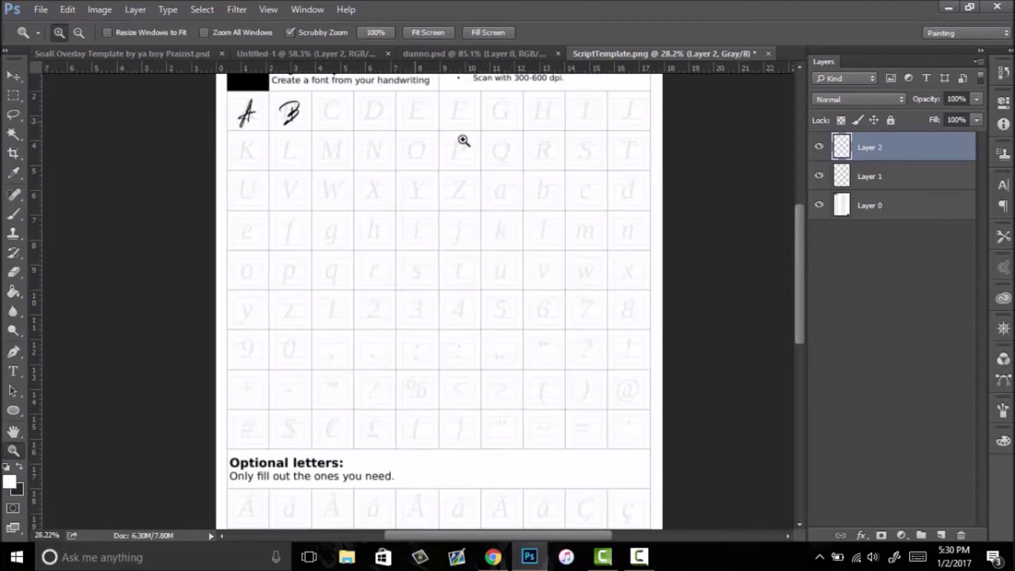
pyautogui.click(943, 535)
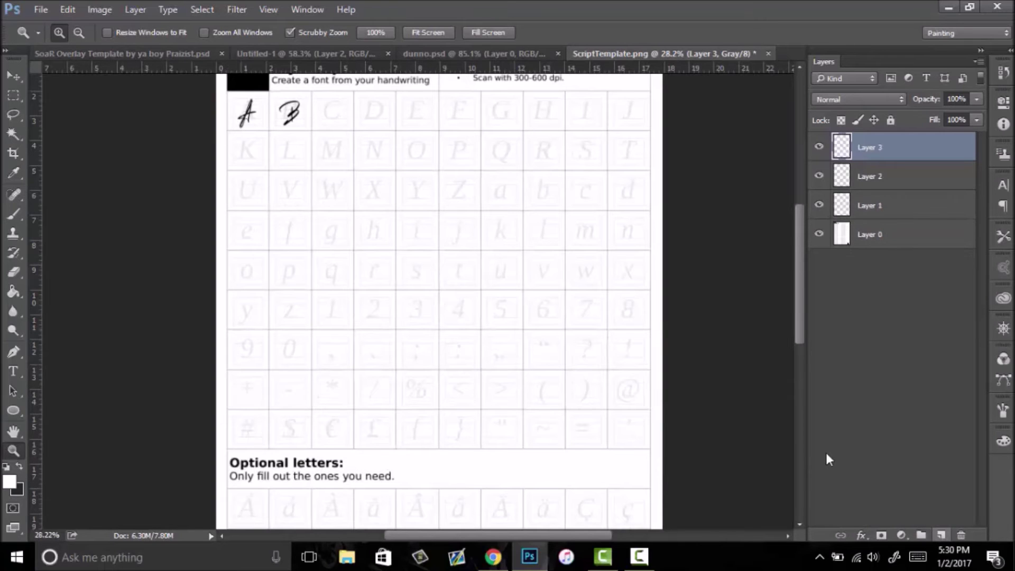
pyautogui.moveTo(410, 109); pyautogui.dragTo(475, 102)
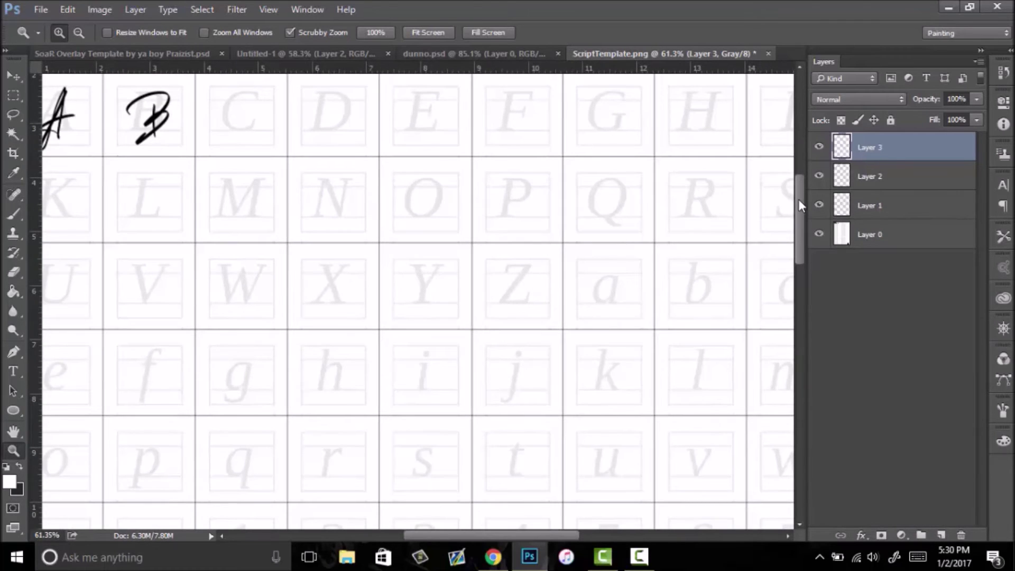
pyautogui.scroll(3, 798, 199)
pyautogui.moveTo(211, 211); pyautogui.dragTo(308, 217)
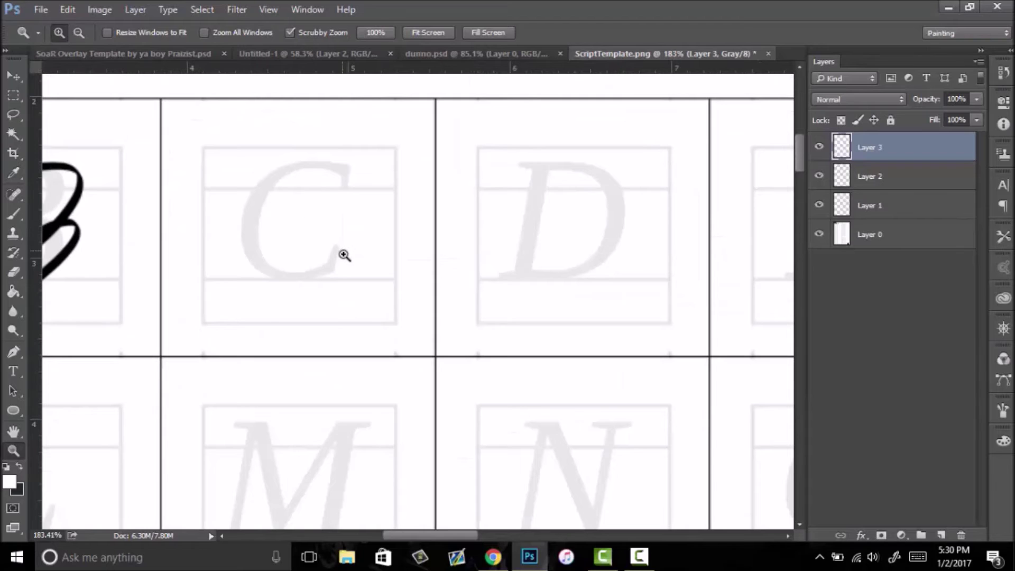
# Try brushing a C over the grey letter, then undo those strokes.
pyautogui.press('b')
pyautogui.moveTo(278, 180); pyautogui.dragTo(344, 206)
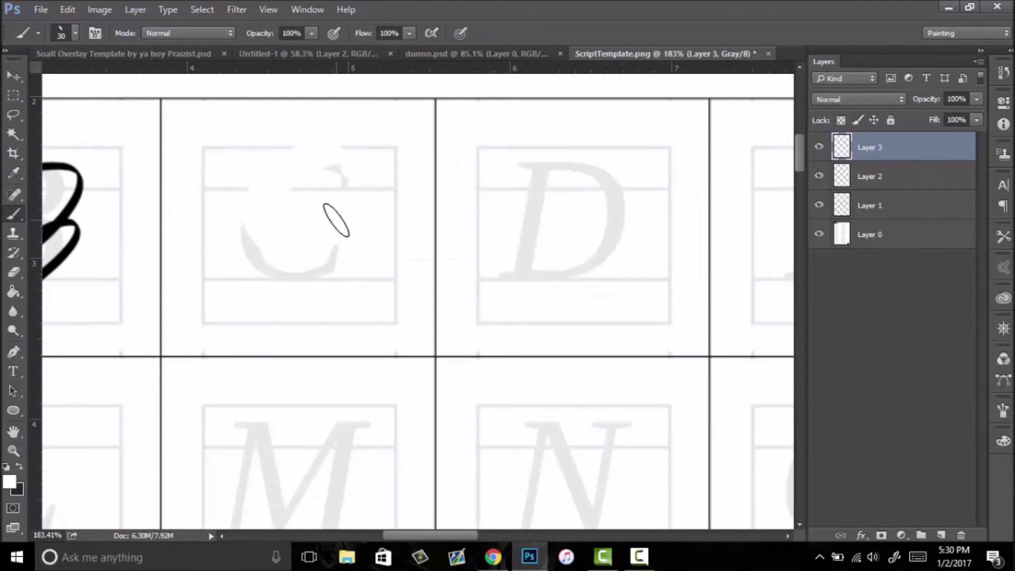
pyautogui.moveTo(317, 151); pyautogui.dragTo(333, 210)
pyautogui.hotkey('ctrl', 'z')
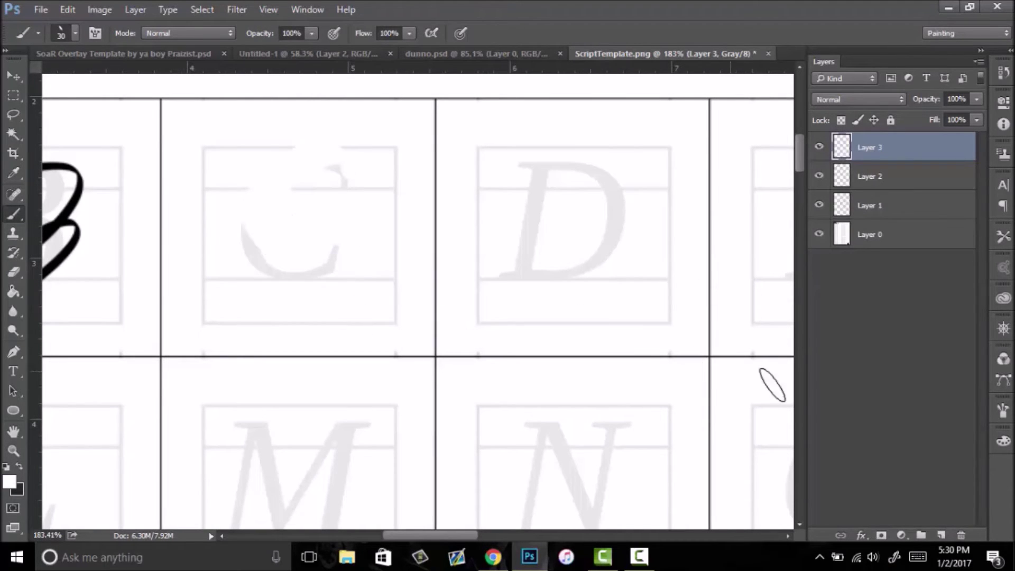
pyautogui.hotkey('ctrl', 'alt', 'z')
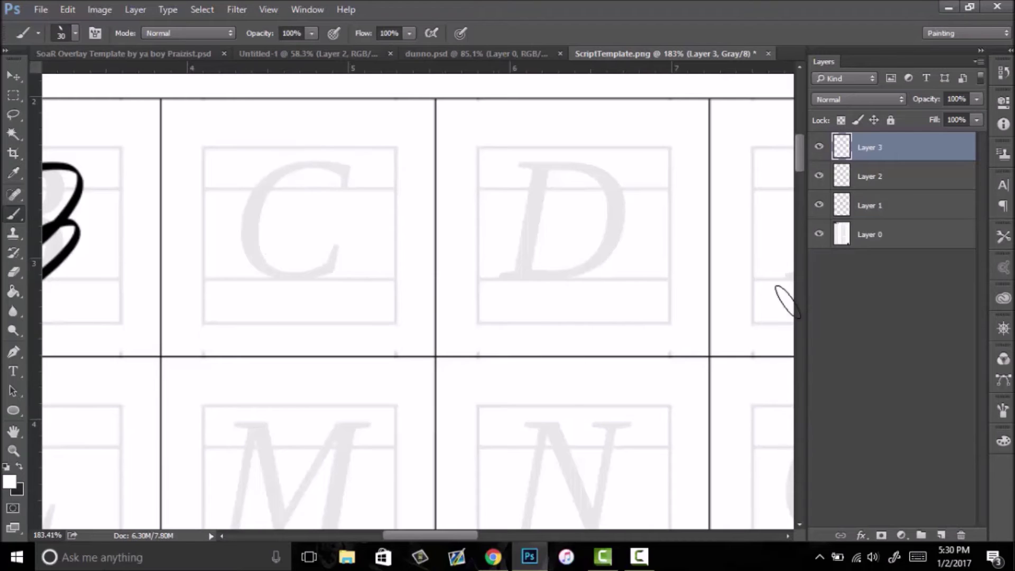
# Set the foreground paint colour to pure black 000000.
pyautogui.press('z')
pyautogui.press('x')
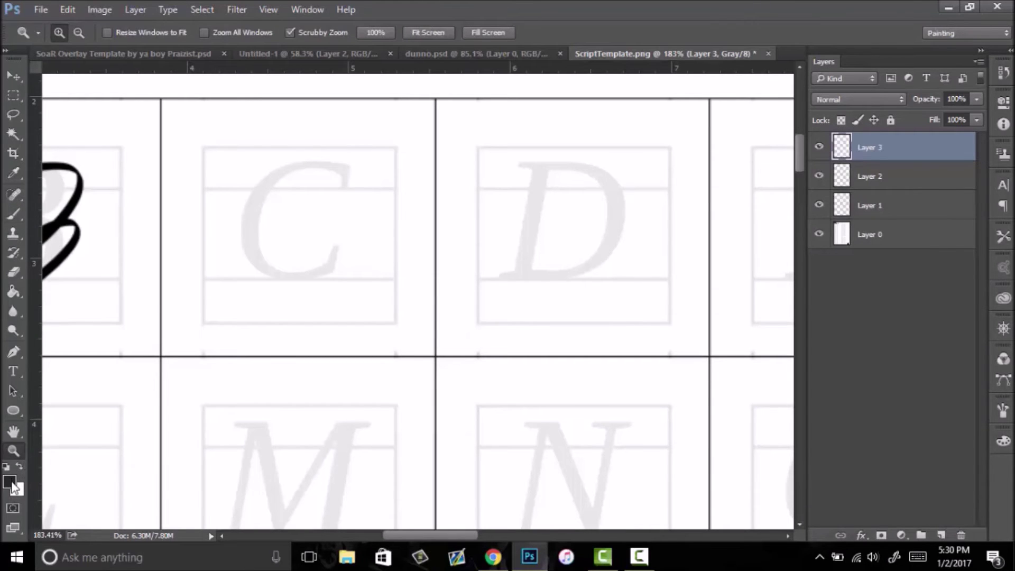
pyautogui.click(12, 482)
pyautogui.click(766, 248)
pyautogui.click(855, 203)
# Brush several black C attempts over the grey C, undoing each one.
pyautogui.press('b')
pyautogui.moveTo(344, 196)
pyautogui.mouseDown()
pyautogui.moveTo(310, 248)
pyautogui.moveTo(328, 237)
pyautogui.mouseUp()
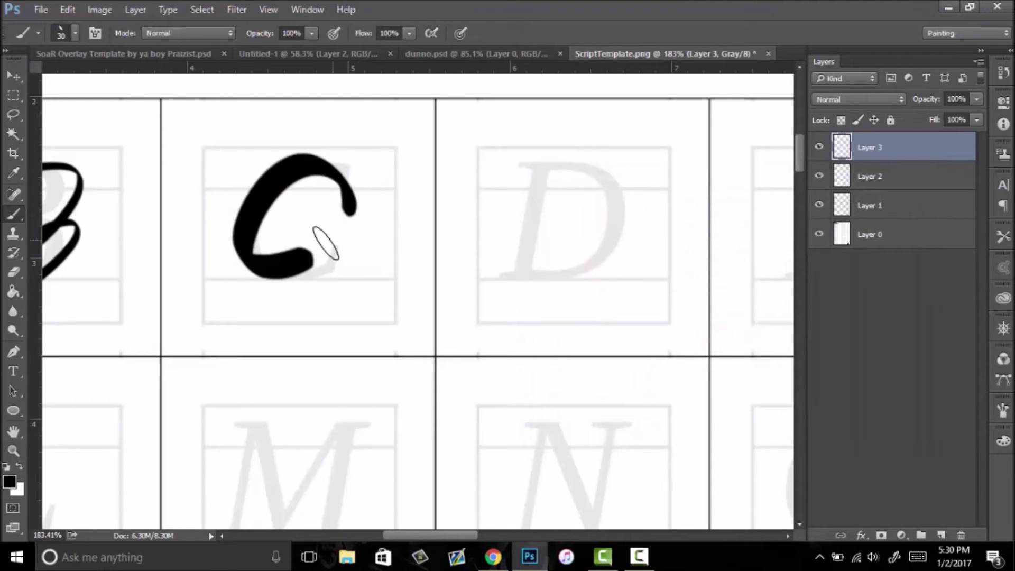
pyautogui.hotkey('ctrl', 'z')
pyautogui.moveTo(320, 181)
pyautogui.mouseDown()
pyautogui.moveTo(335, 240)
pyautogui.moveTo(362, 259)
pyautogui.mouseUp()
pyautogui.hotkey('ctrl', 'z')
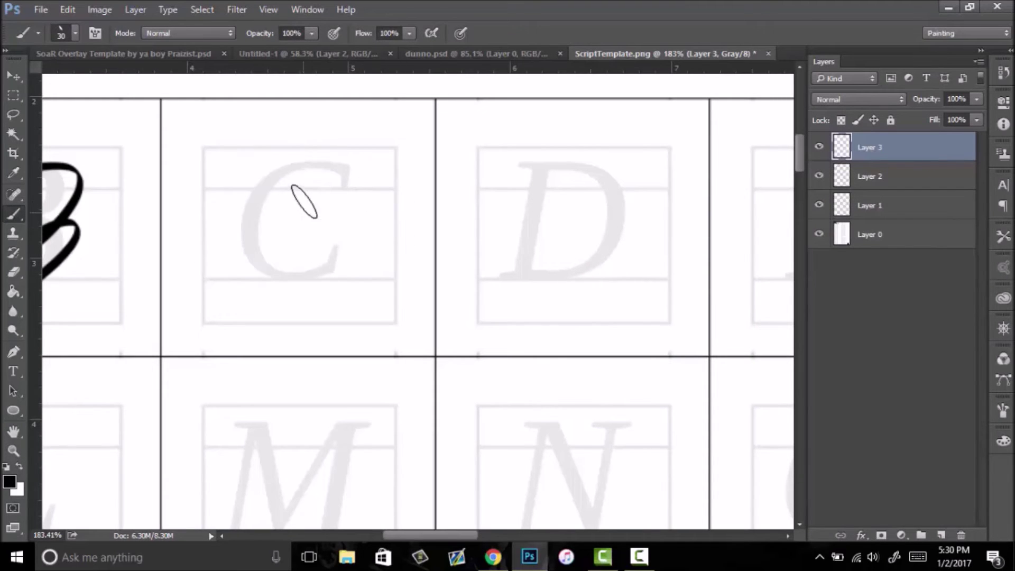
pyautogui.moveTo(319, 182); pyautogui.dragTo(315, 248)
pyautogui.hotkey('ctrl', 'z')
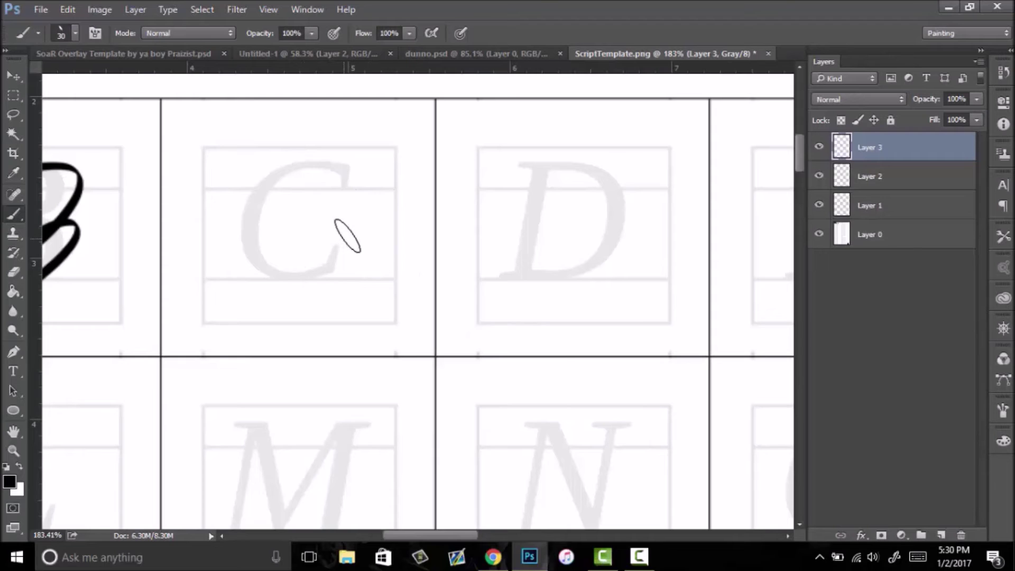
# Make the brush thinner and redraw the C in a single stroke.
pyautogui.rightClick(349, 235)
pyautogui.moveTo(443, 269); pyautogui.dragTo(436, 271)
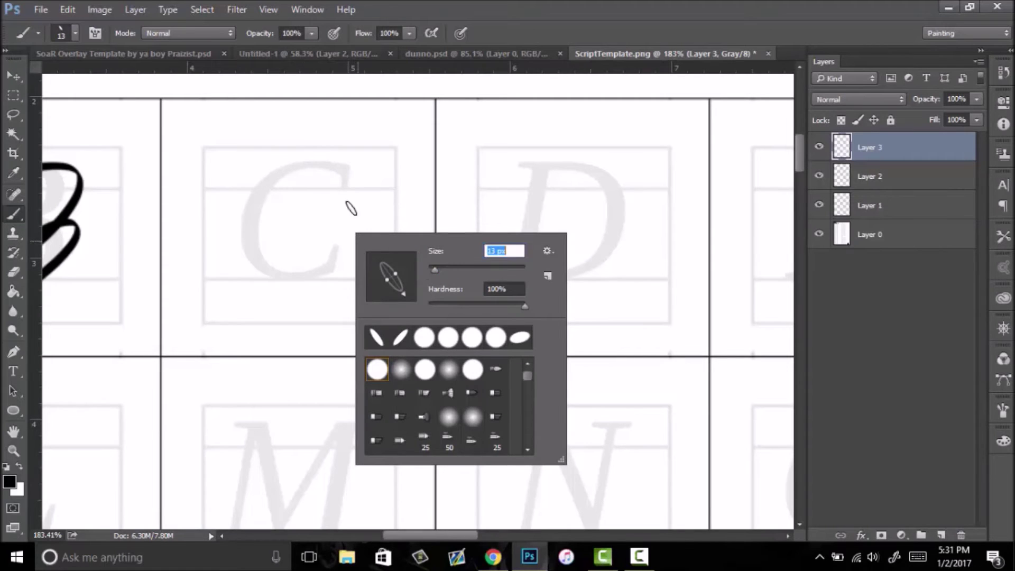
pyautogui.press('Return')
pyautogui.moveTo(337, 170)
pyautogui.mouseDown()
pyautogui.moveTo(333, 230)
pyautogui.moveTo(319, 227)
pyautogui.moveTo(343, 235)
pyautogui.mouseUp()
pyautogui.hotkey('ctrl', 'z')
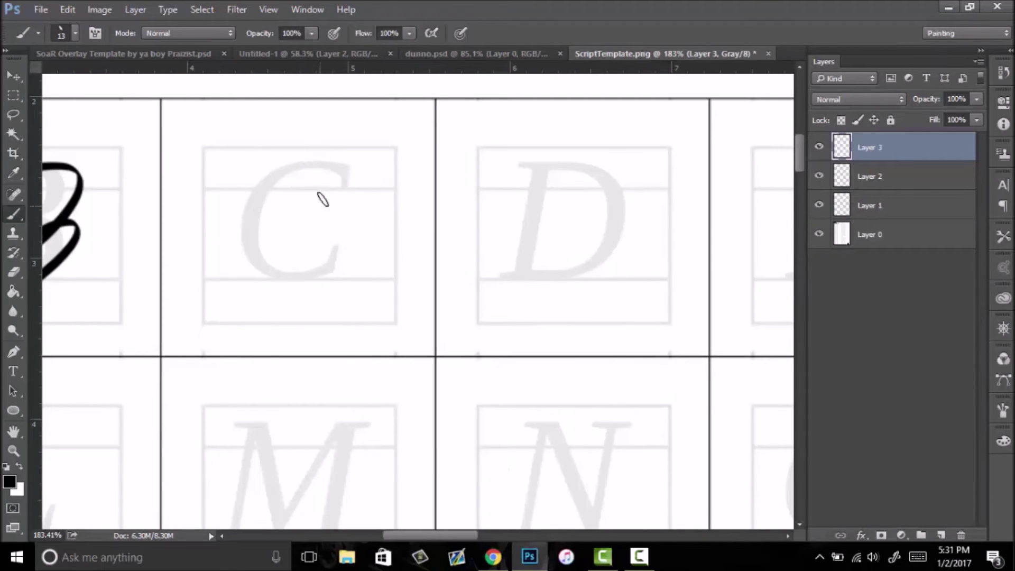
pyautogui.moveTo(339, 181); pyautogui.dragTo(305, 214)
# Zoom in around the D cell and brush the D in two strokes.
pyautogui.press('z')
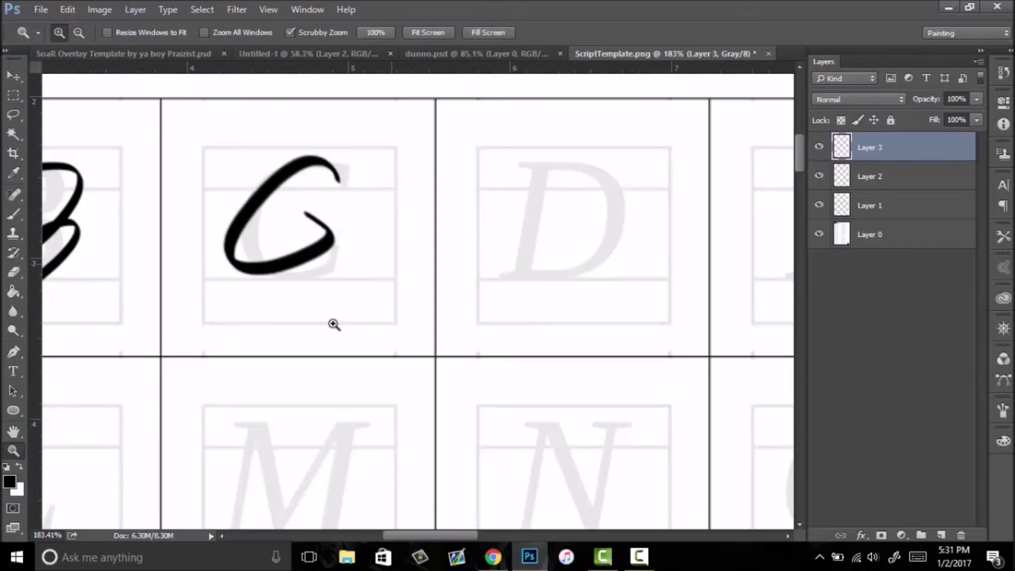
pyautogui.keyDown('alt'); pyautogui.click(334, 325); pyautogui.keyUp('alt')
pyautogui.click(509, 231)
pyautogui.press('b')
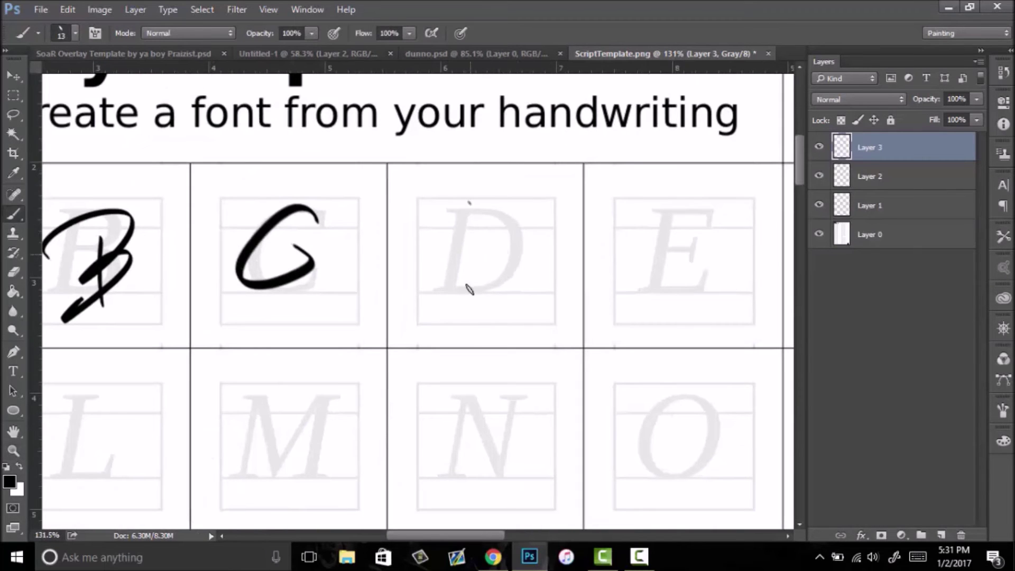
pyautogui.moveTo(468, 203); pyautogui.dragTo(467, 293)
pyautogui.moveTo(414, 246); pyautogui.dragTo(427, 312)
# Zoom out so the whole letter grid fills the view.
pyautogui.press('z')
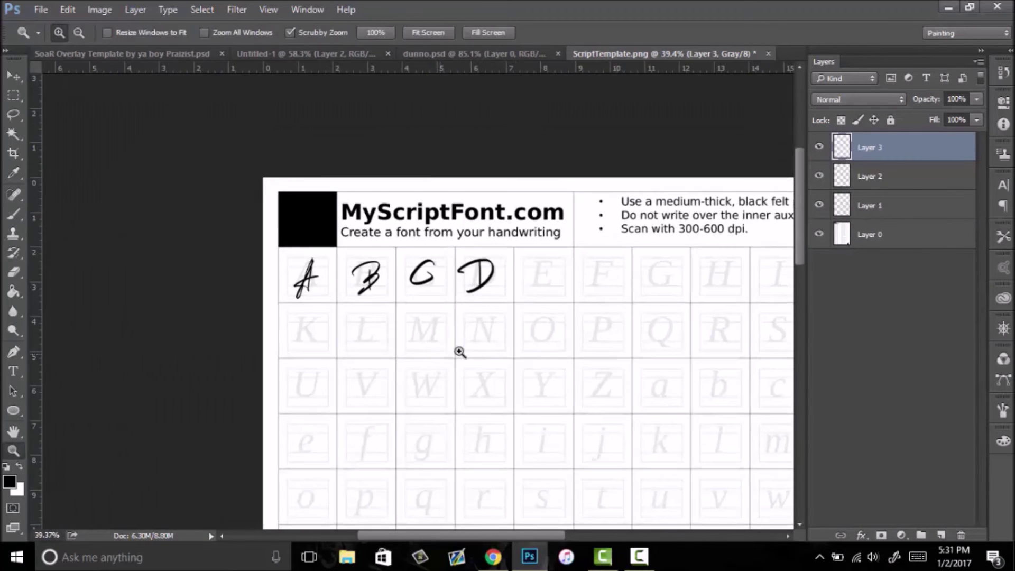
pyautogui.keyDown('alt'); pyautogui.click(475, 283); pyautogui.keyUp('alt')
pyautogui.click(437, 312)
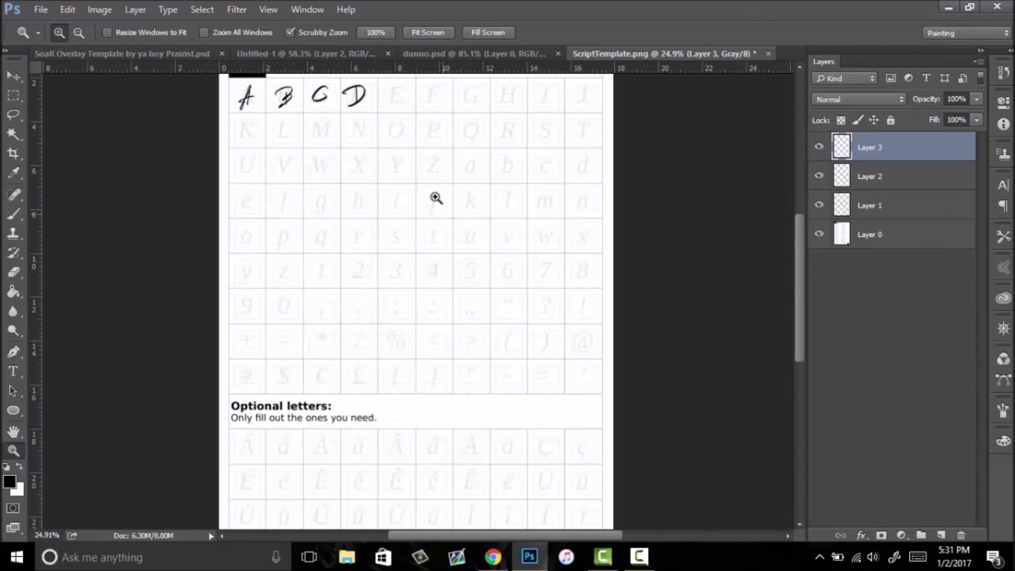
pyautogui.click(41, 10)
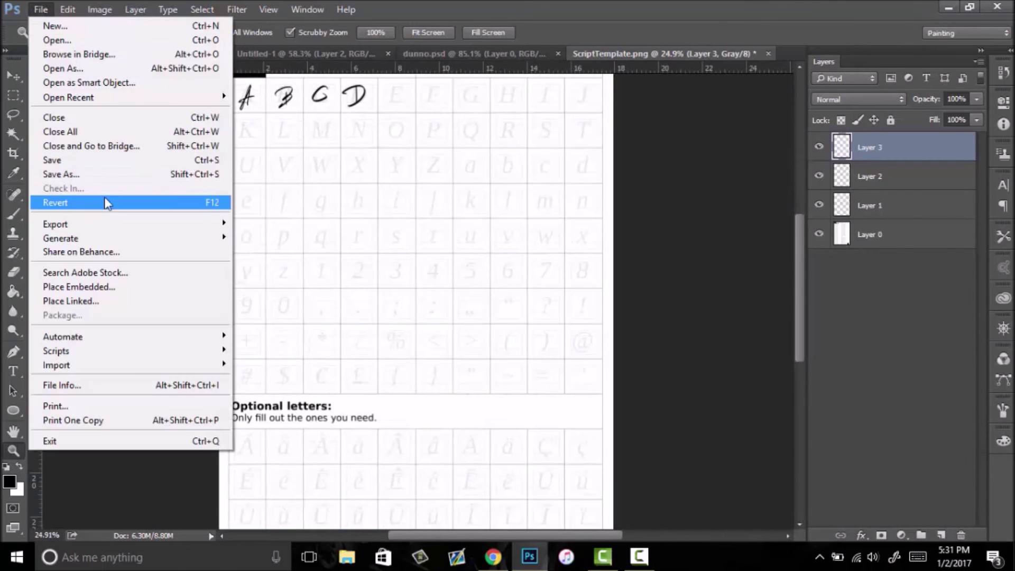
# Save the template as PNG, replacing ScriptTemplate.png, then close it without saving further changes.
pyautogui.click(74, 170)
pyautogui.click(317, 322)
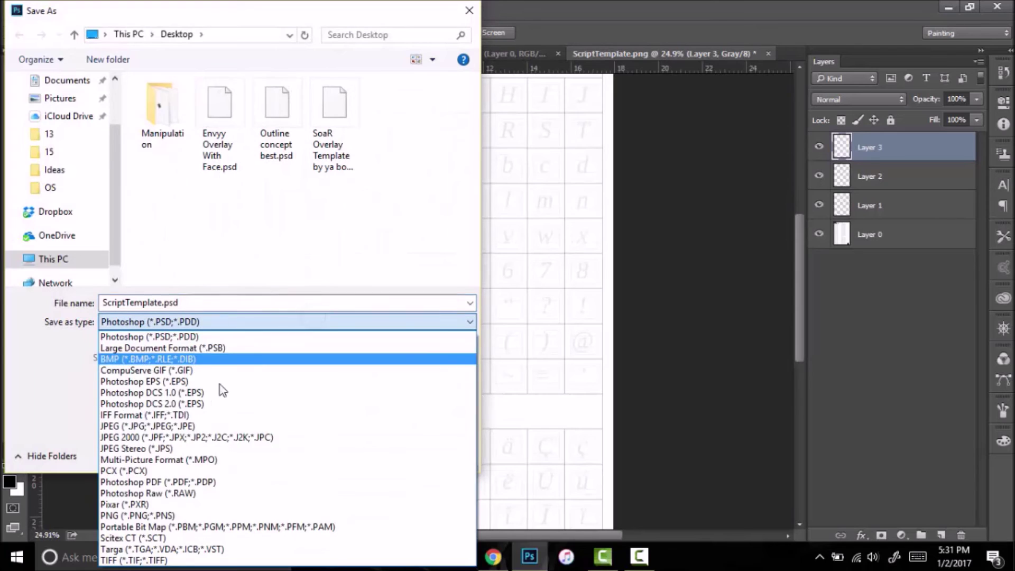
pyautogui.click(191, 504)
pyautogui.click(360, 453)
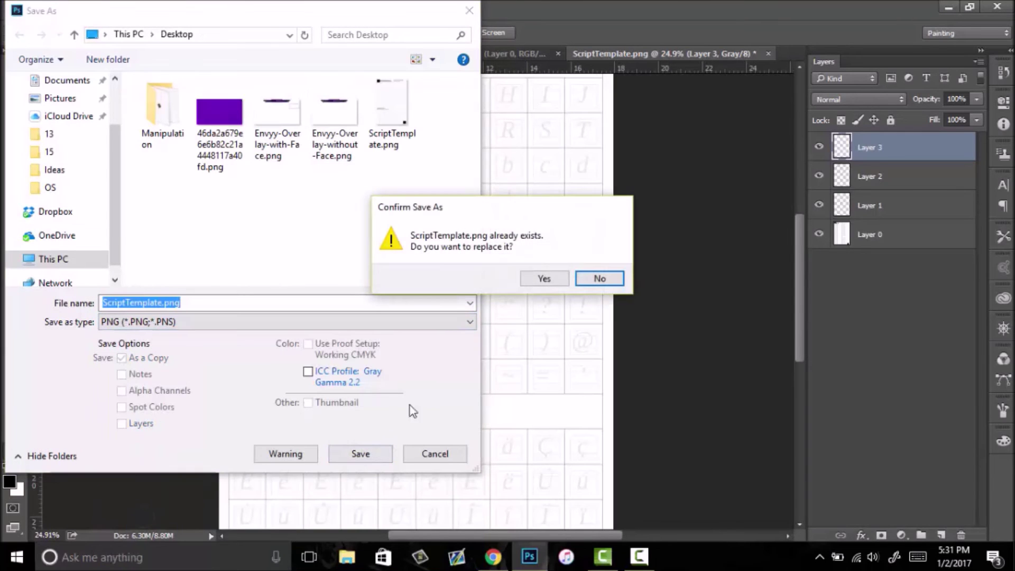
pyautogui.click(544, 278)
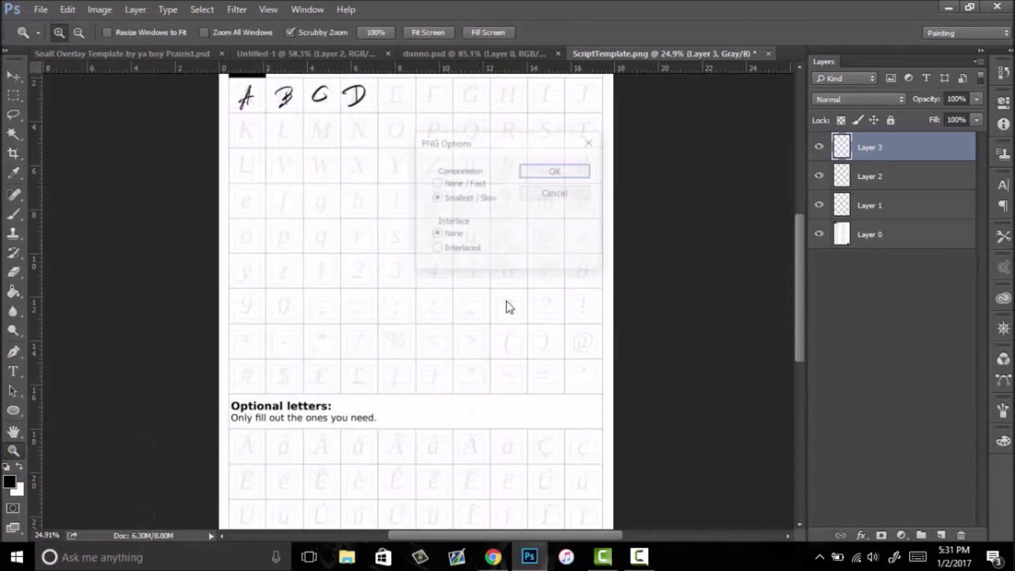
pyautogui.click(556, 175)
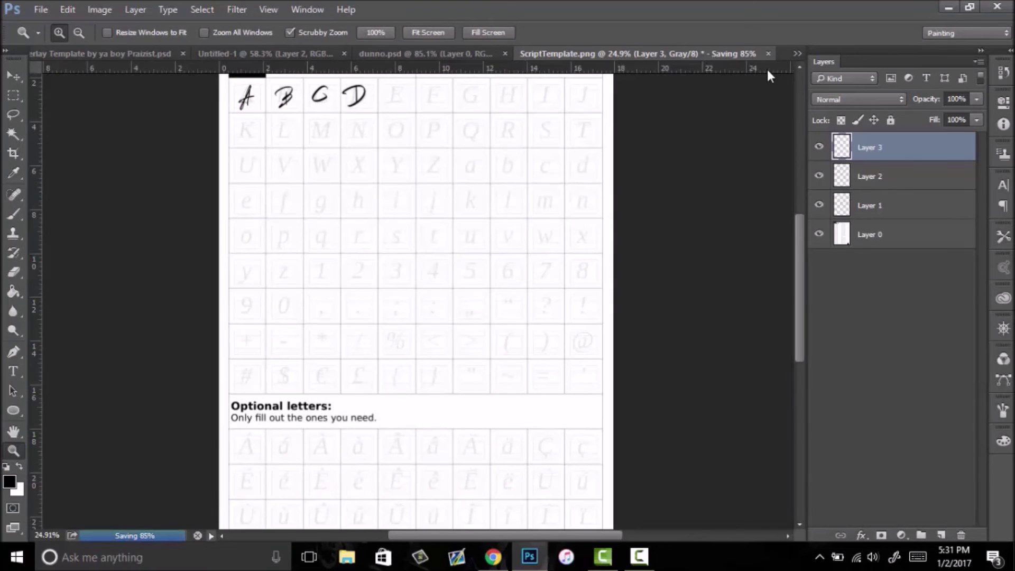
pyautogui.click(767, 54)
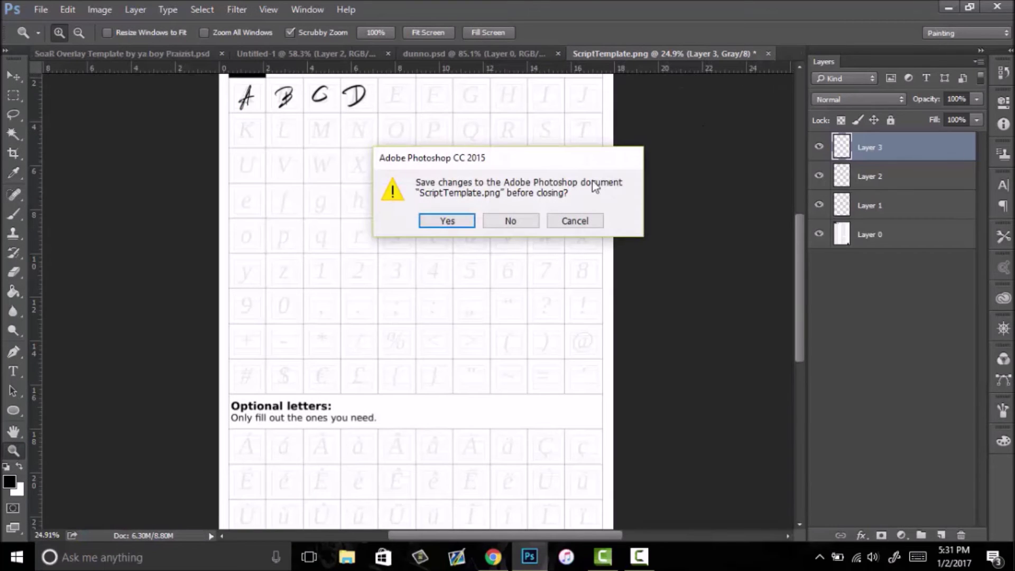
pyautogui.click(514, 221)
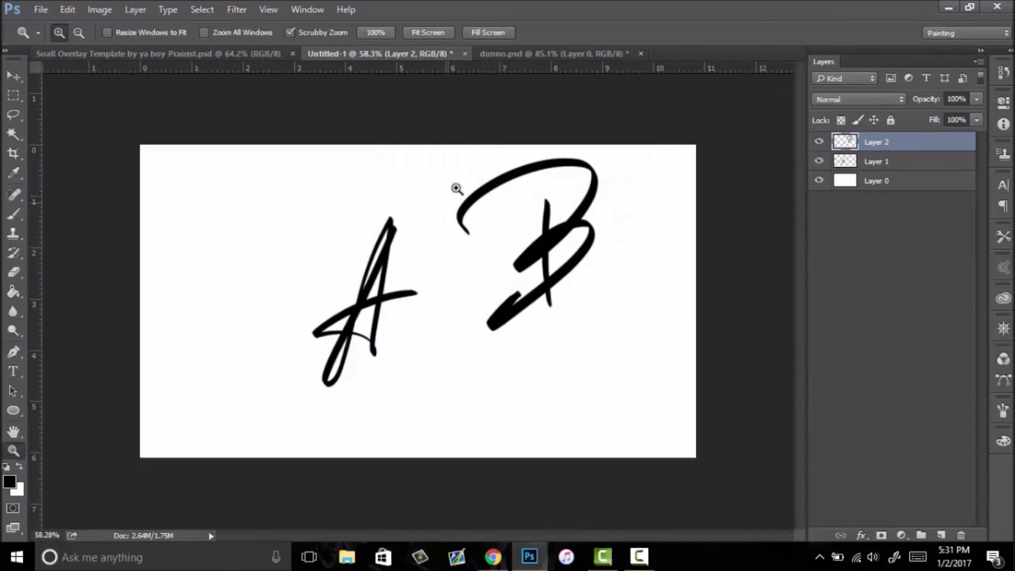
# Switch to Chrome, attach ScriptTemplate.png from the desktop to the upload form, and select the font name.
pyautogui.click(948, 7)
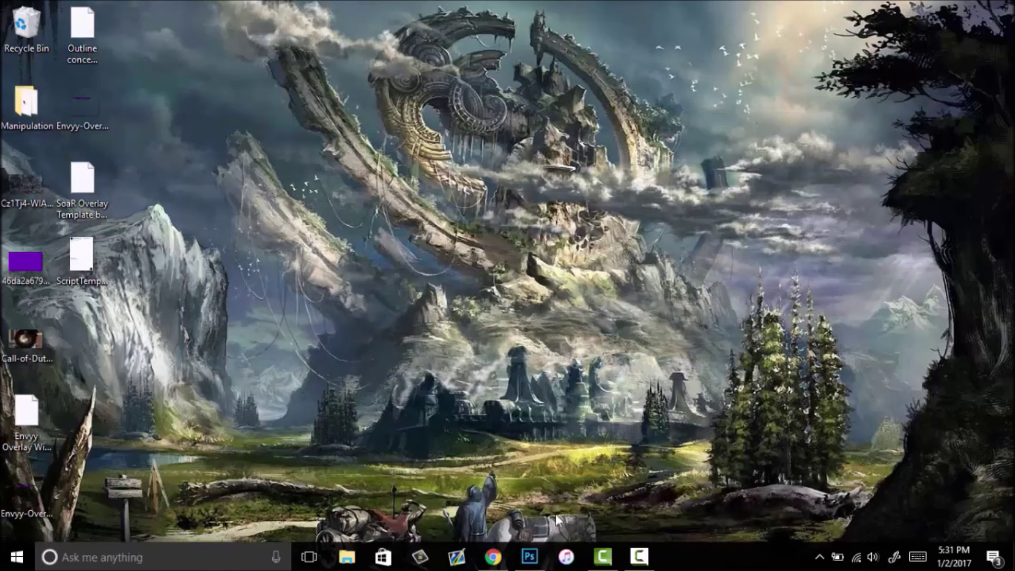
pyautogui.click(492, 556)
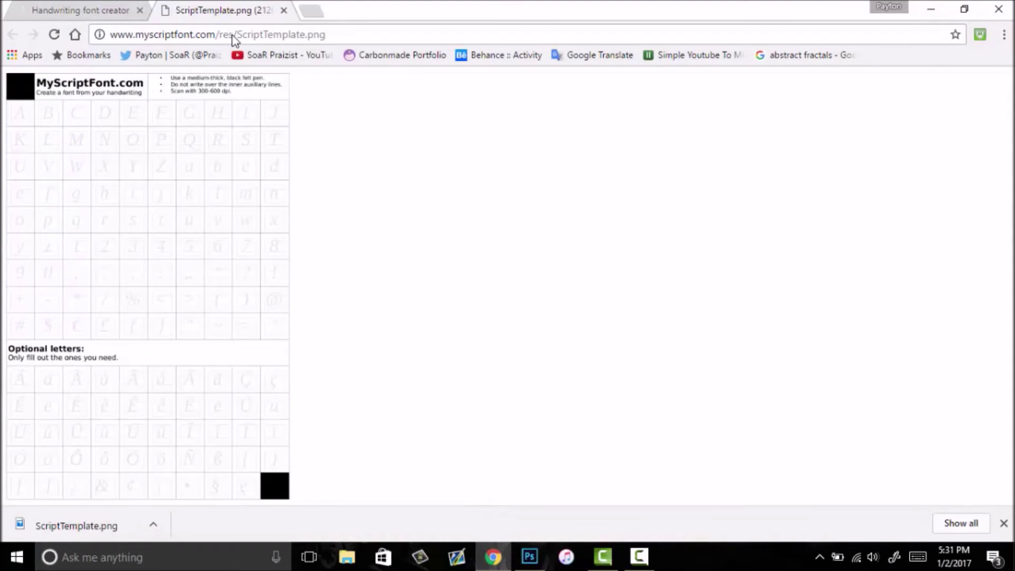
pyautogui.click(285, 10)
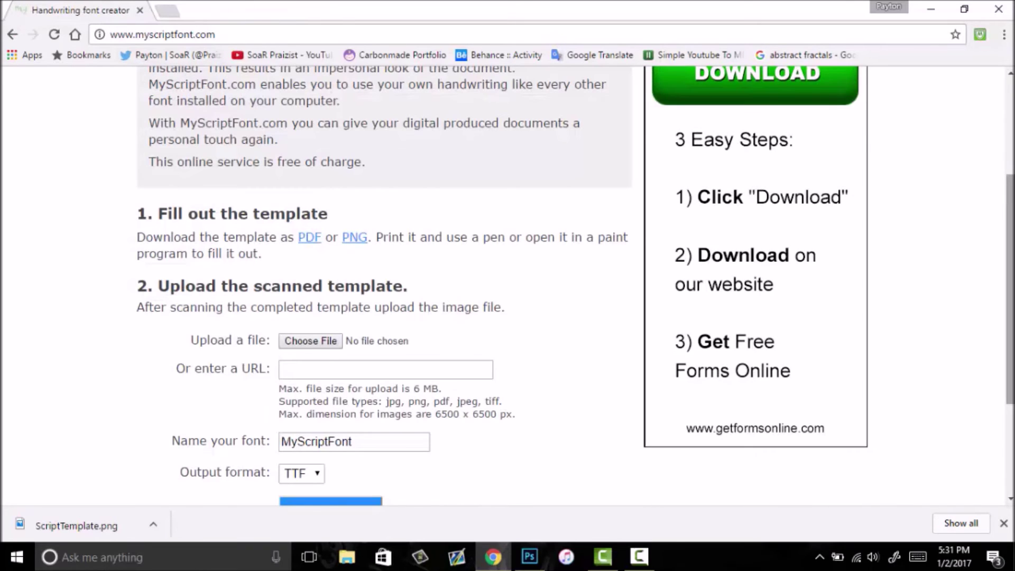
pyautogui.scroll(-1, 556, 280)
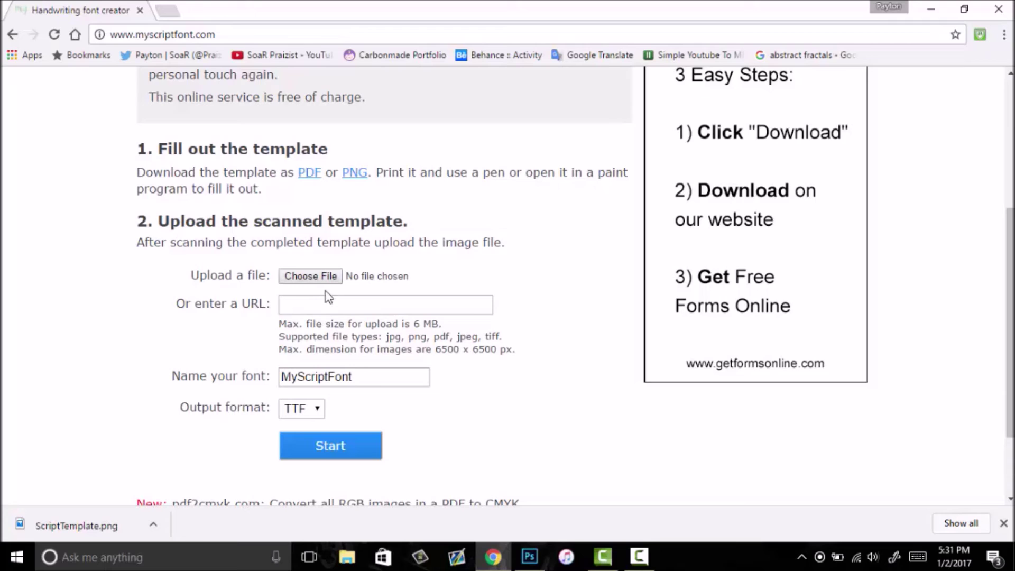
pyautogui.click(319, 276)
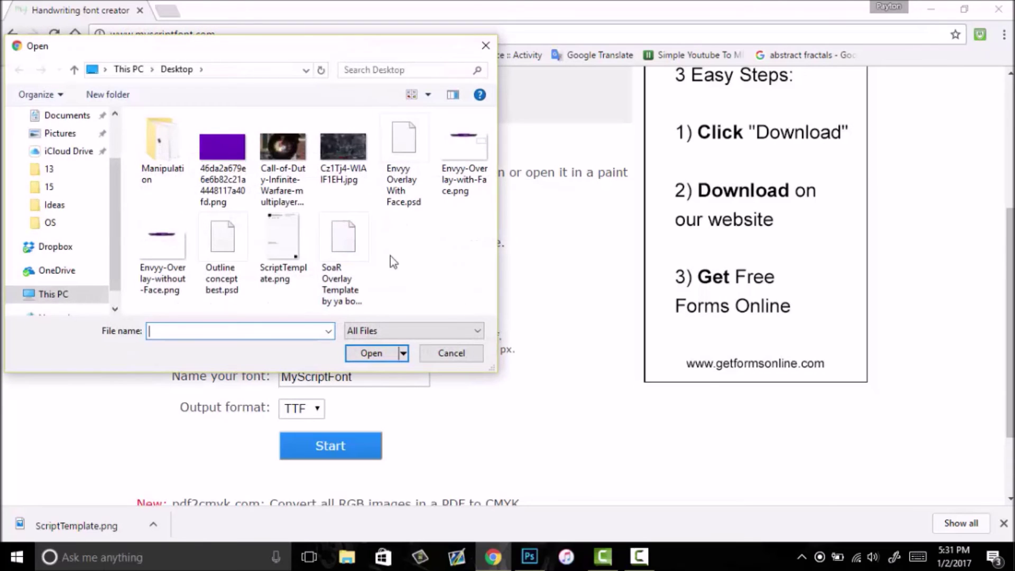
pyautogui.click(284, 245)
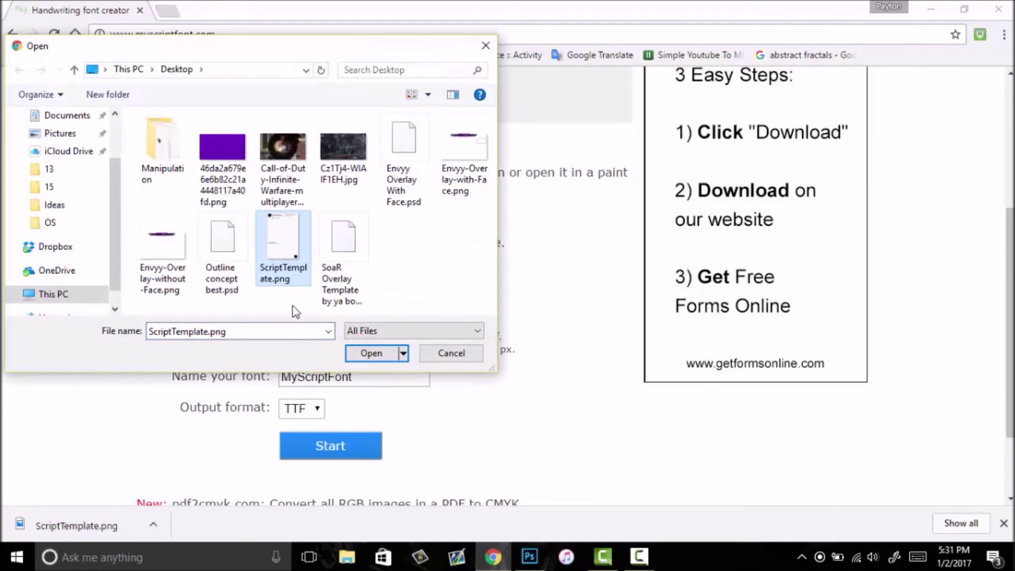
pyautogui.click(373, 358)
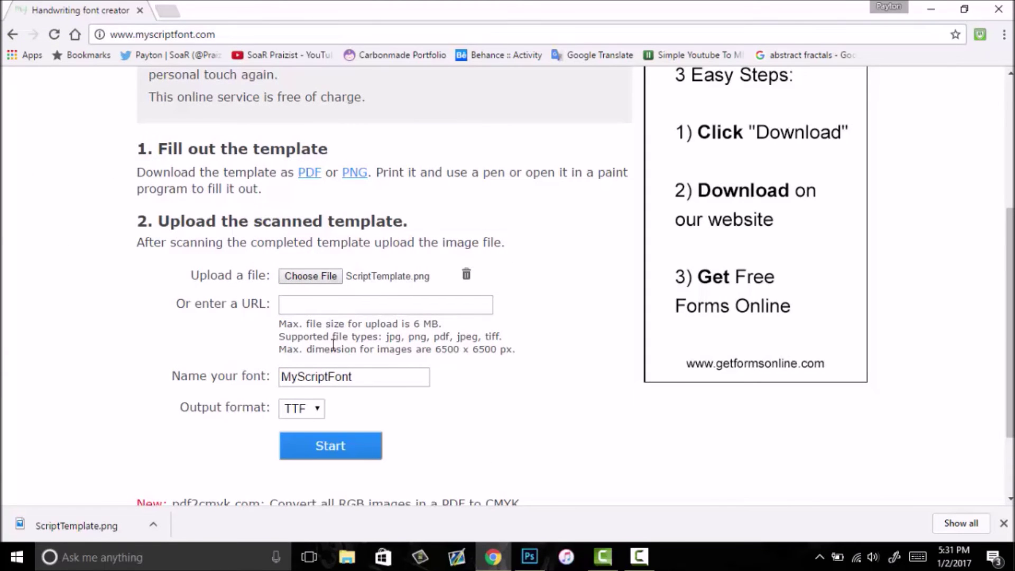
pyautogui.doubleClick(340, 382)
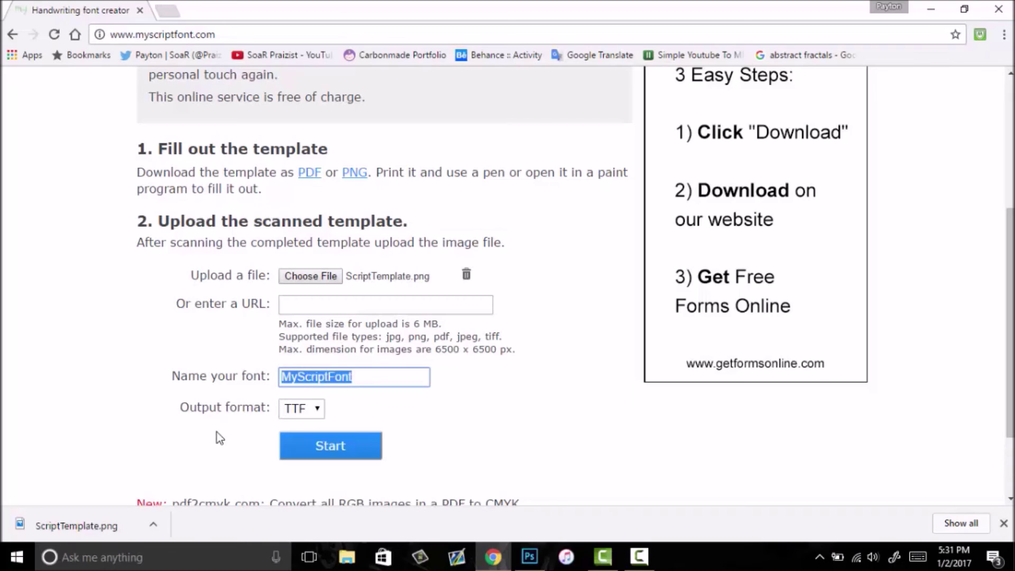
# Name the font 'Praizist Tutorial' and keep TTF as the output format.
pyautogui.write('Praizist Tutorial')
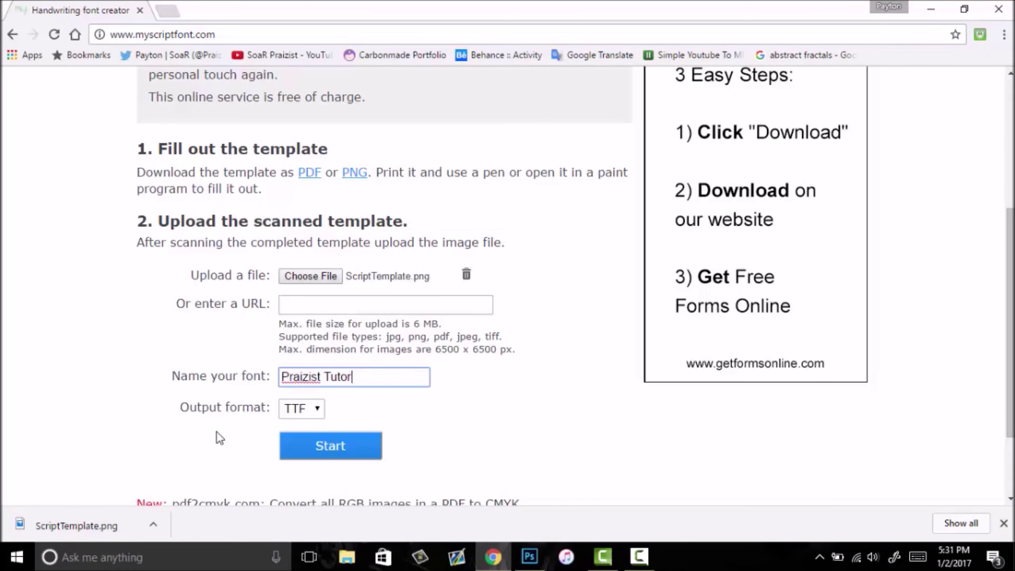
pyautogui.click(314, 411)
pyautogui.click(315, 414)
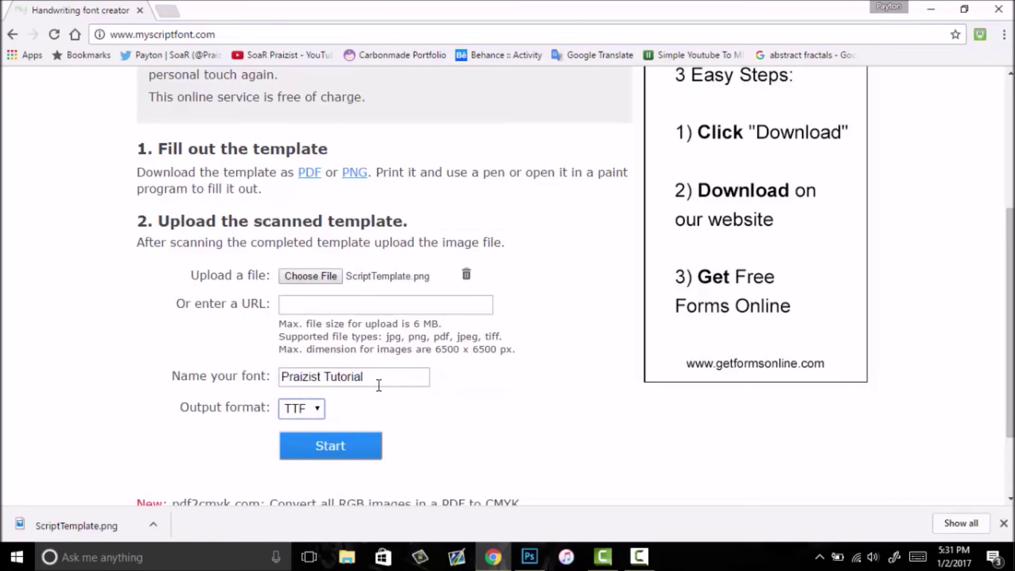
pyautogui.moveTo(1010, 239); pyautogui.dragTo(986, 279)
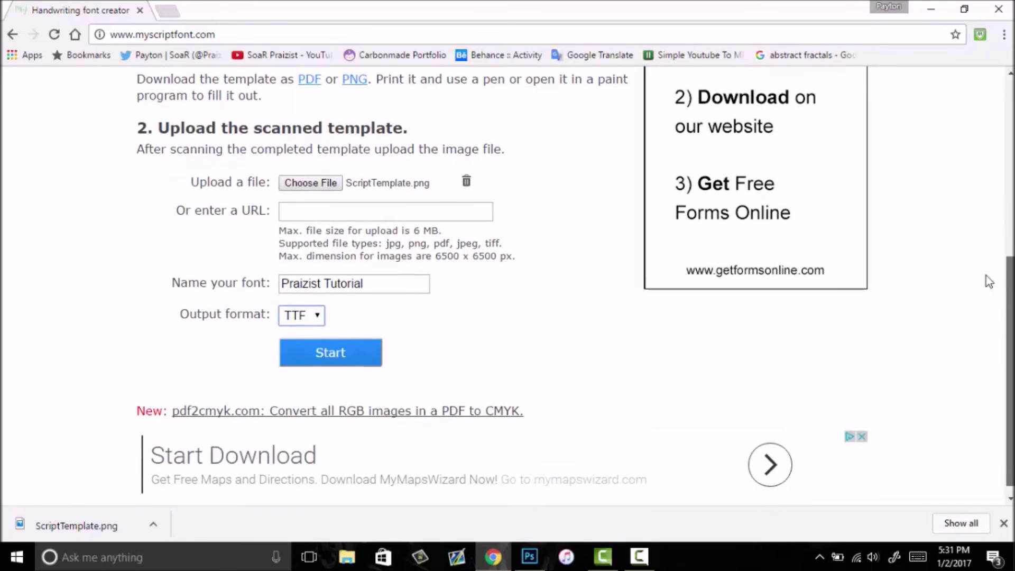
pyautogui.click(357, 311)
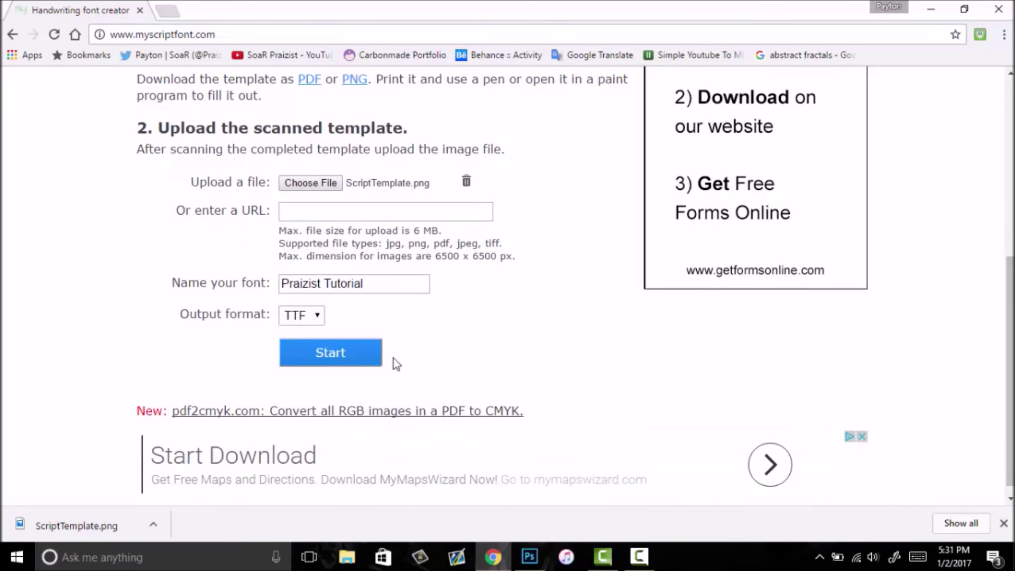
# Convert the template, download the generated .ttf file, and drag it onto the desktop.
pyautogui.click(925, 10)
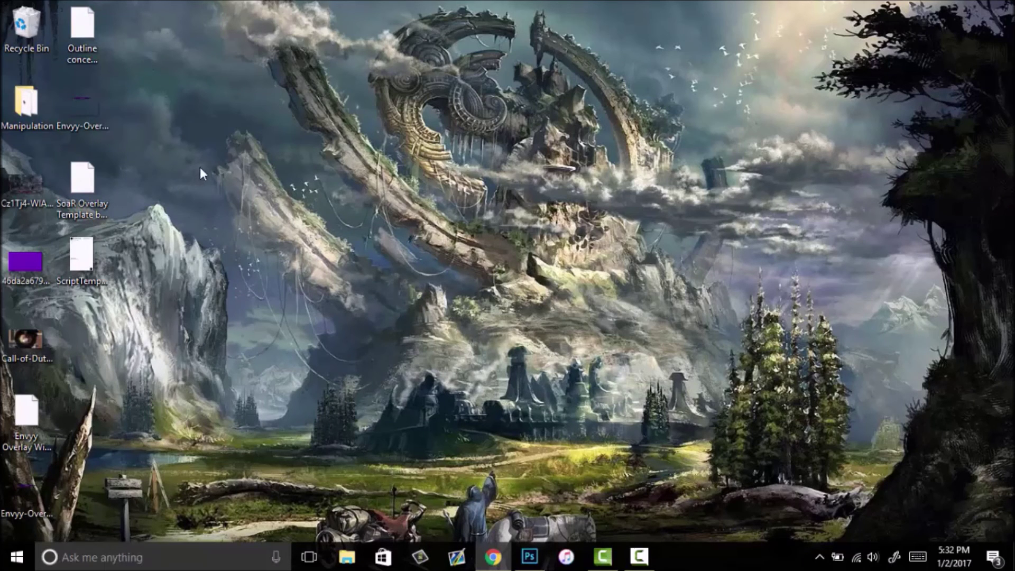
pyautogui.click(507, 558)
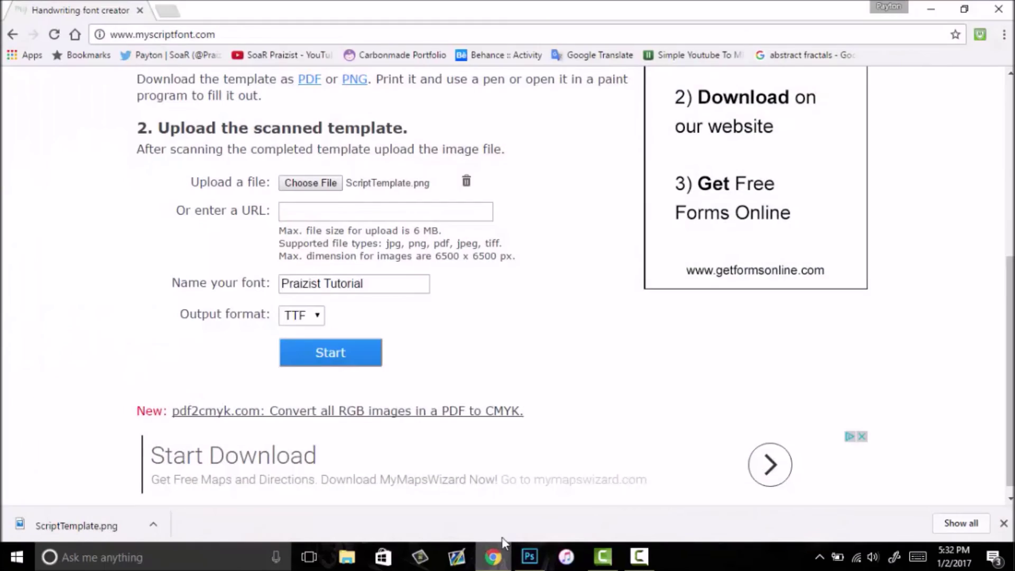
pyautogui.click(322, 354)
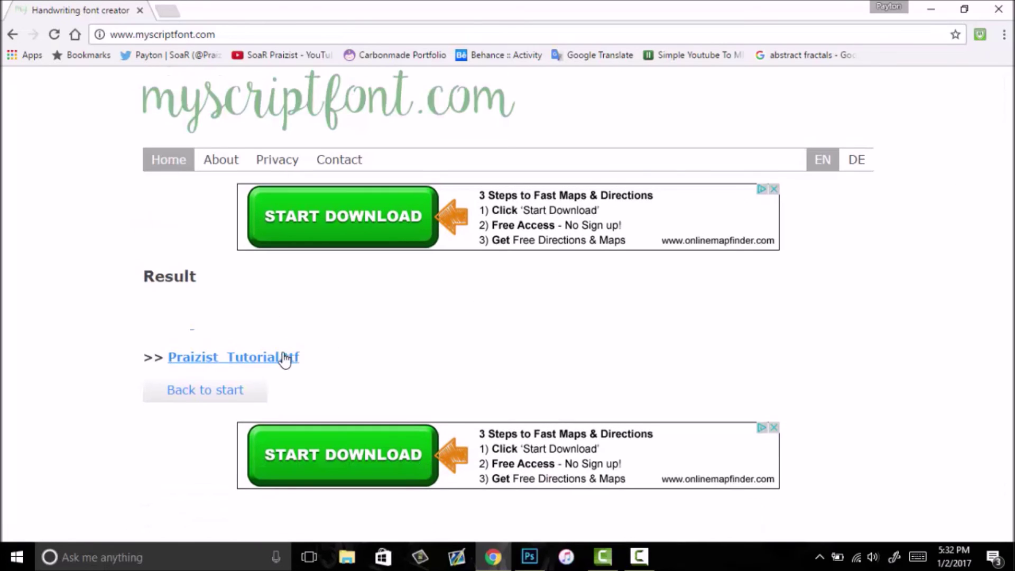
pyautogui.click(250, 365)
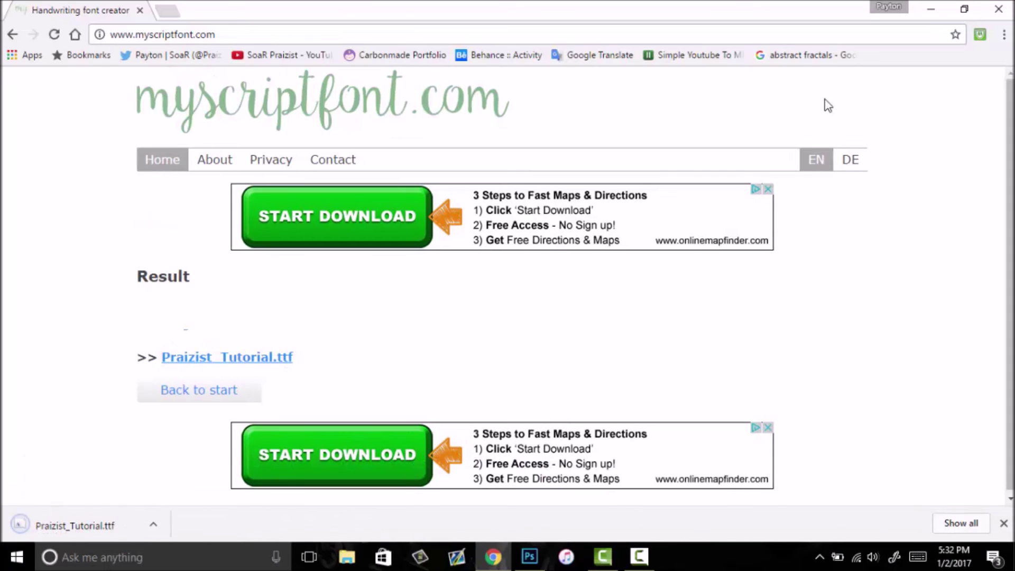
pyautogui.click(963, 11)
pyautogui.moveTo(268, 424); pyautogui.dragTo(138, 349)
# Install Praizist_Tutorial.ttf from its desktop context menu.
pyautogui.press('super+d')
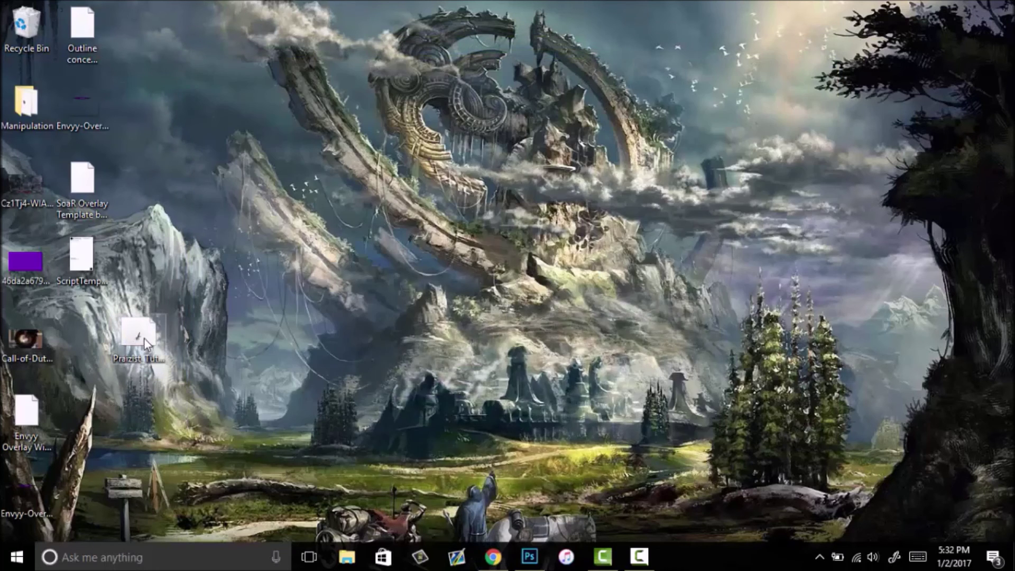
pyautogui.rightClick(147, 339)
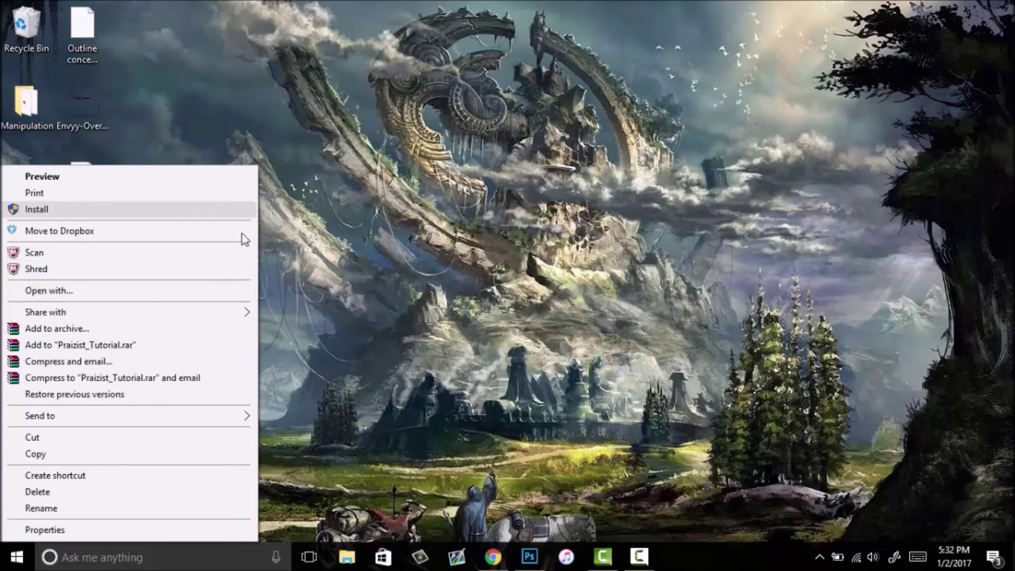
pyautogui.click(375, 349)
pyautogui.click(530, 556)
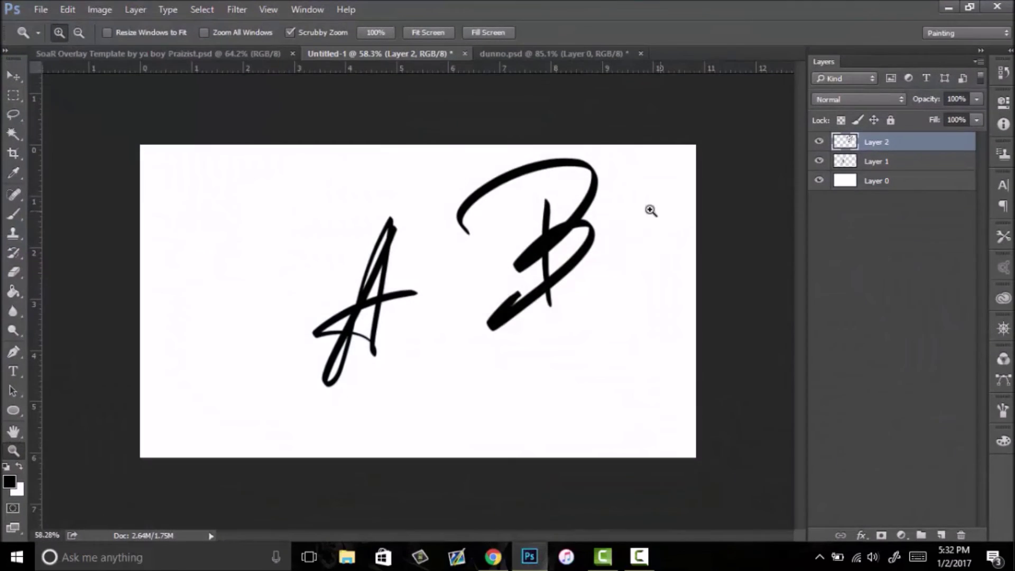
pyautogui.click(948, 8)
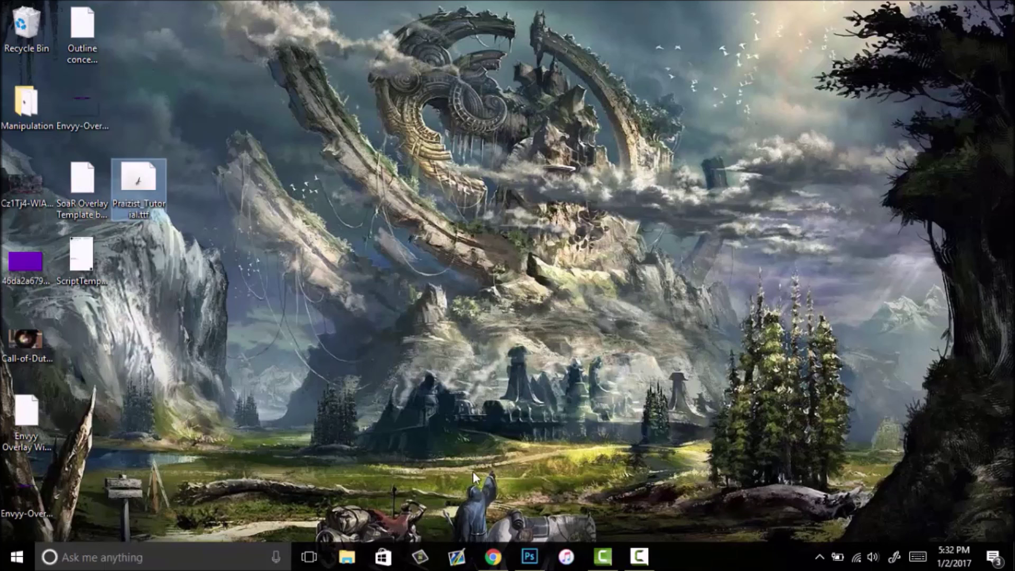
# Zoom in on the A and B letters and glance at the bookmarked YouTube channel page.
pyautogui.click(530, 556)
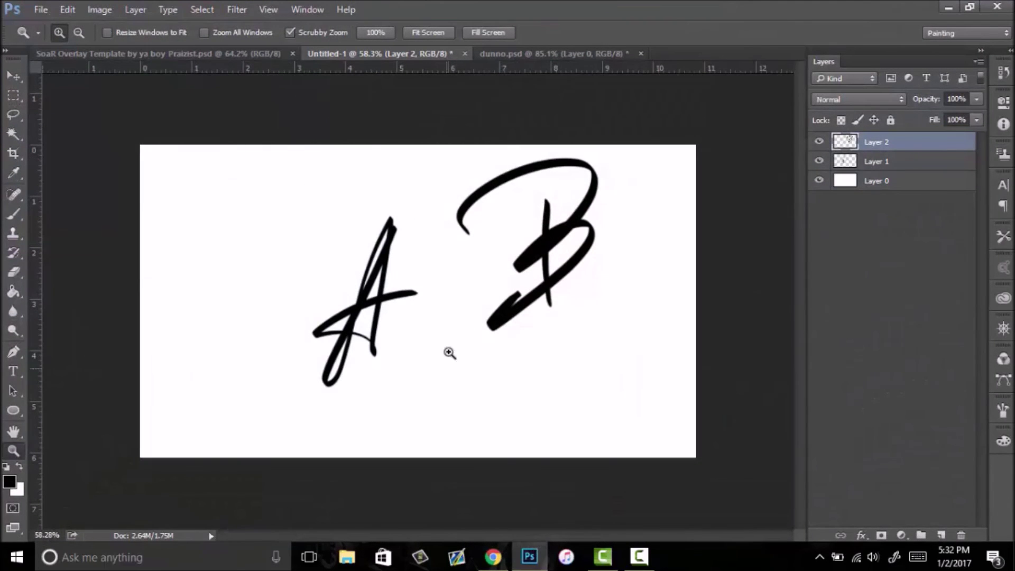
pyautogui.moveTo(387, 336); pyautogui.dragTo(476, 324)
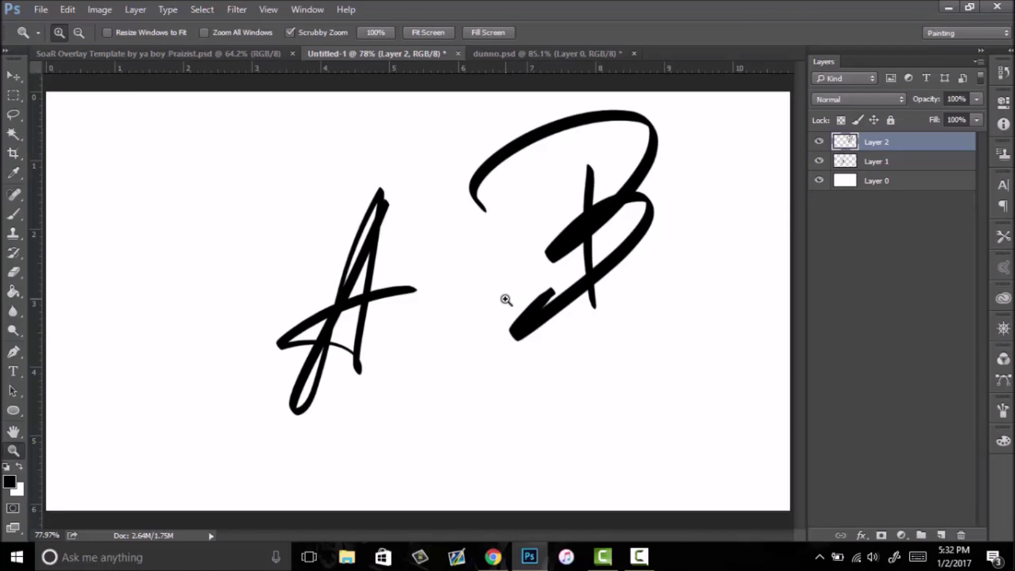
pyautogui.click(492, 556)
pyautogui.click(475, 130)
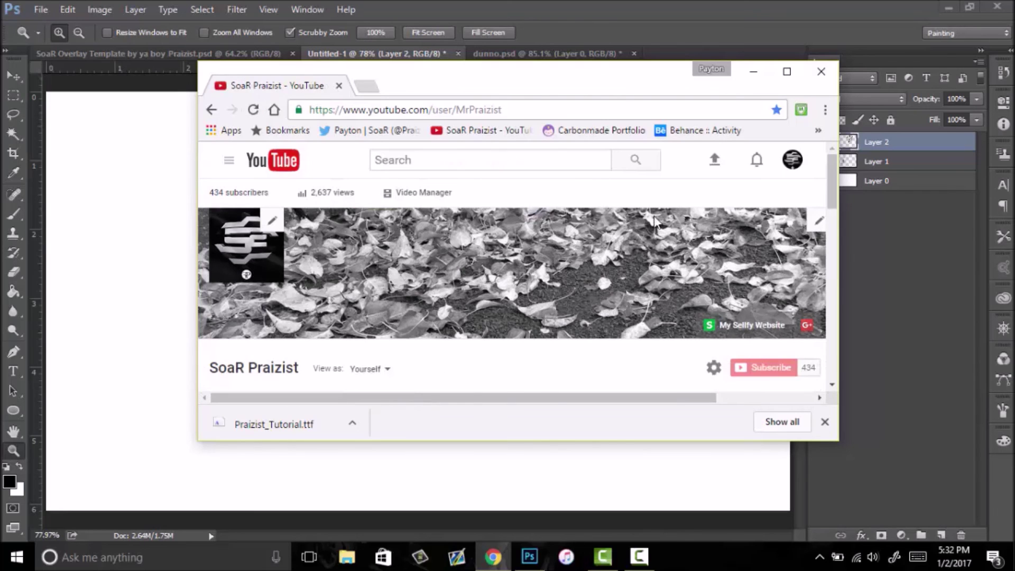
pyautogui.click(752, 71)
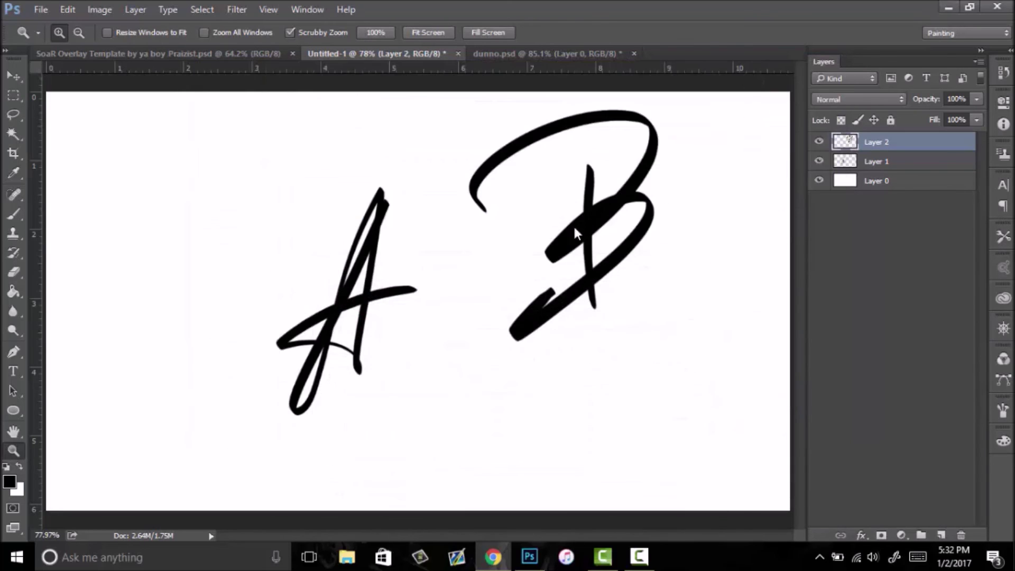
# Fit the sketch to the window, then switch to the dunno.psd portrait document.
pyautogui.rightClick(440, 273)
pyautogui.click(468, 282)
pyautogui.moveTo(528, 283)
pyautogui.mouseDown()
pyautogui.moveTo(502, 297)
pyautogui.moveTo(482, 276)
pyautogui.moveTo(513, 272)
pyautogui.mouseUp()
pyautogui.rightClick(513, 271)
pyautogui.click(543, 281)
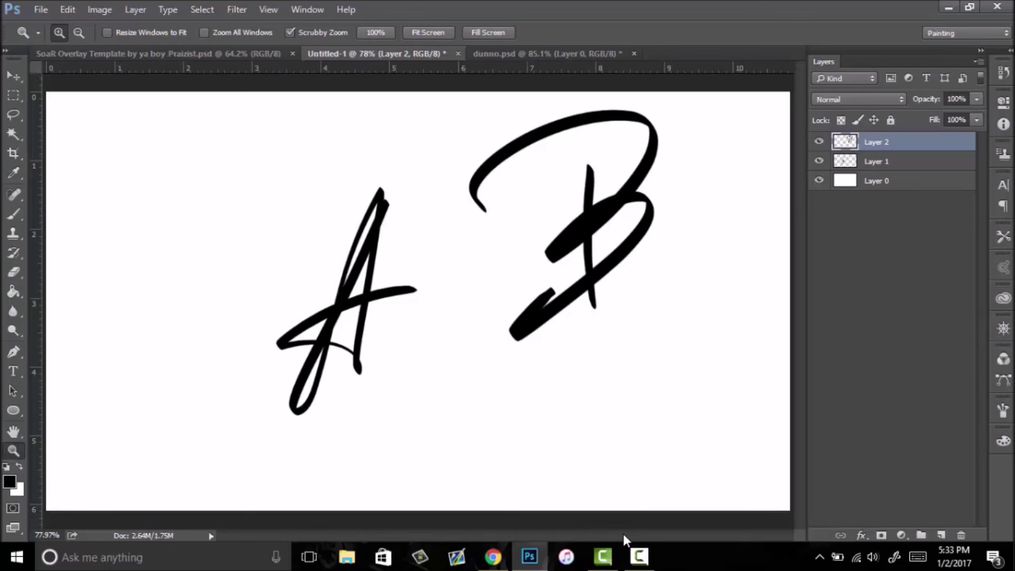
pyautogui.rightClick(503, 271)
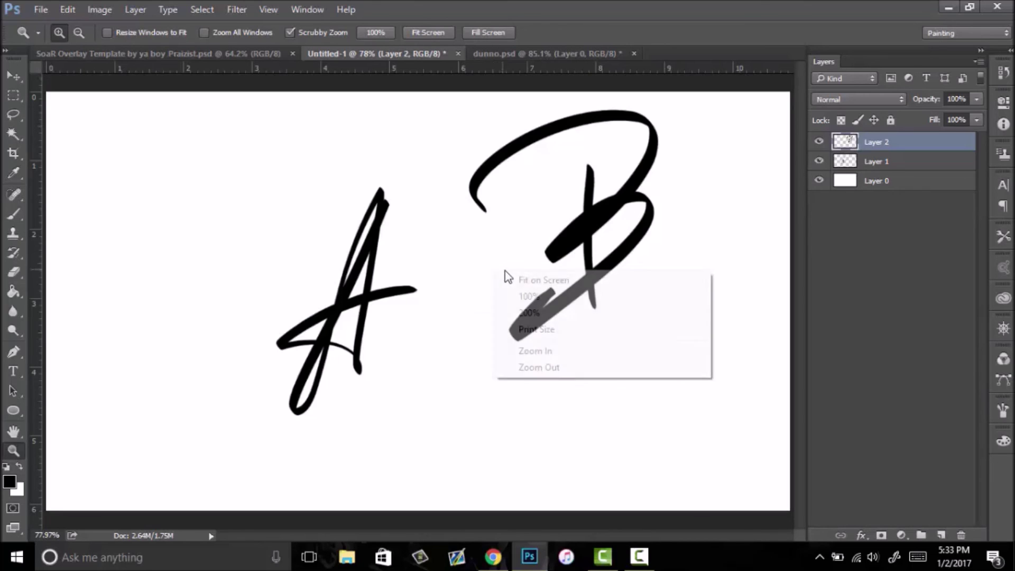
pyautogui.click(560, 276)
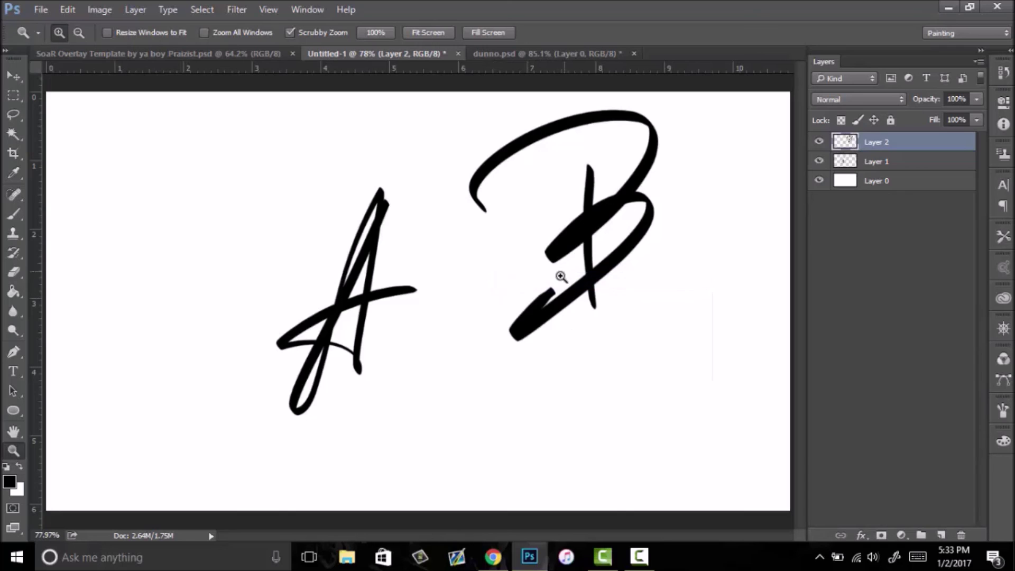
pyautogui.click(496, 54)
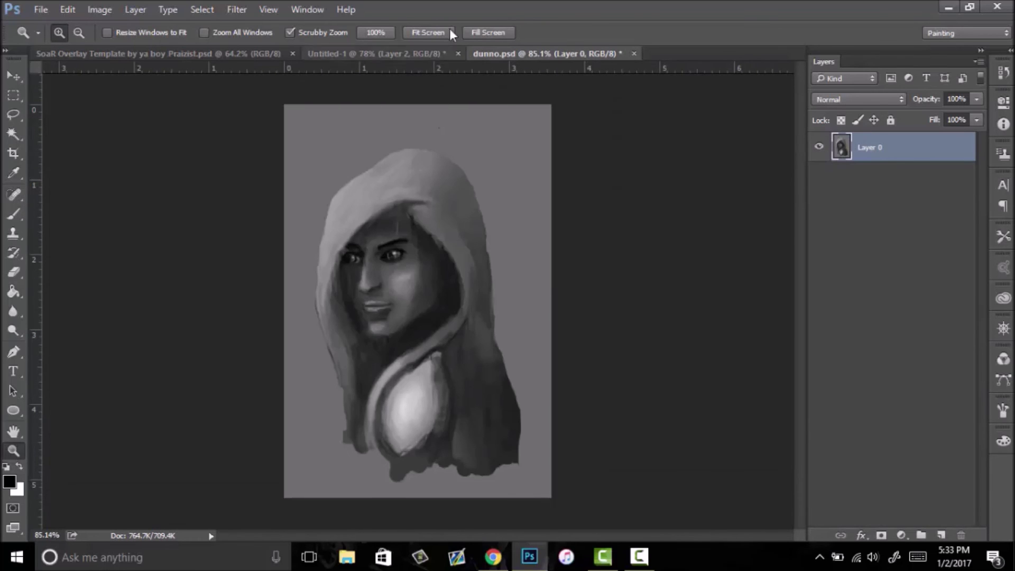